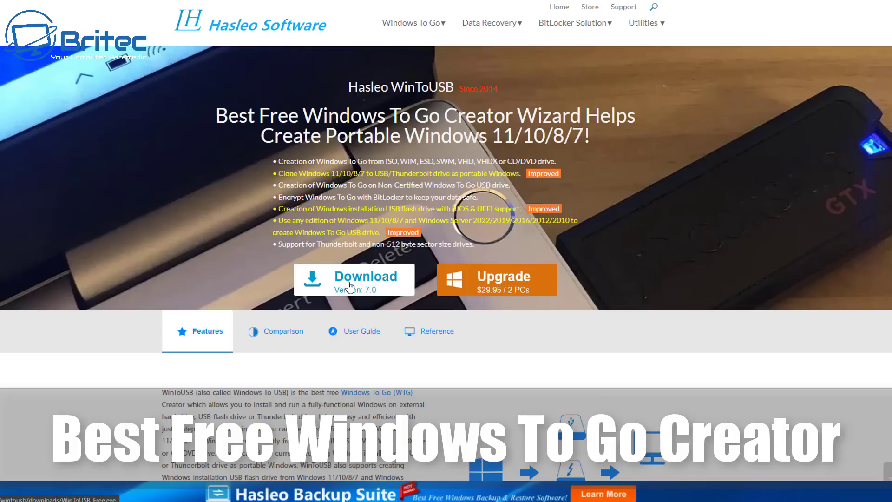
Step: Download WinToUSB_Free.exe (version 7.0) from the Hasleo WinToUSB page and run it
left_click(350, 287)
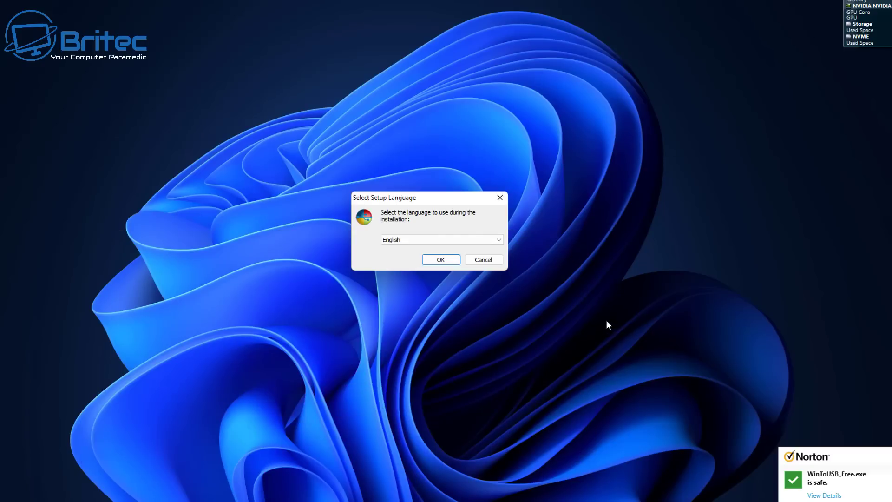
Step: Install WinToUSB in English to C:\Program Files\Hasleo\WinToUSB with default Start Menu and desktop shortcut, then launch it
left_click(441, 261)
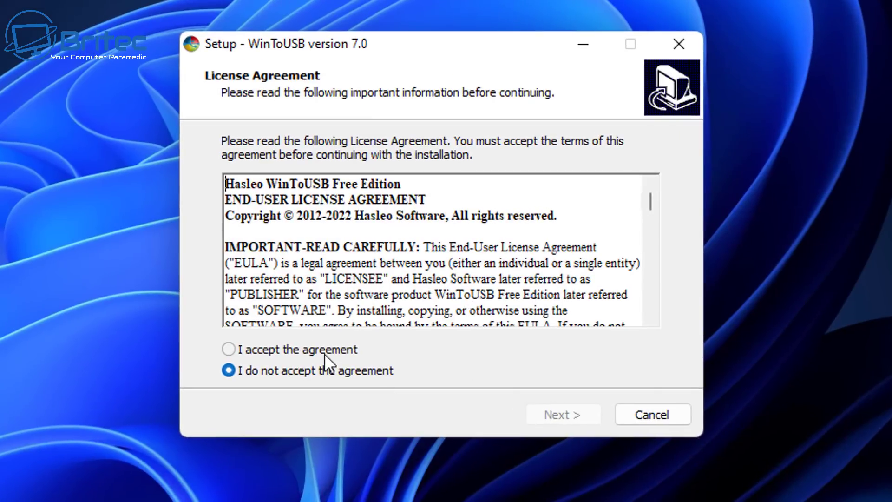
left_click(324, 353)
left_click(557, 417)
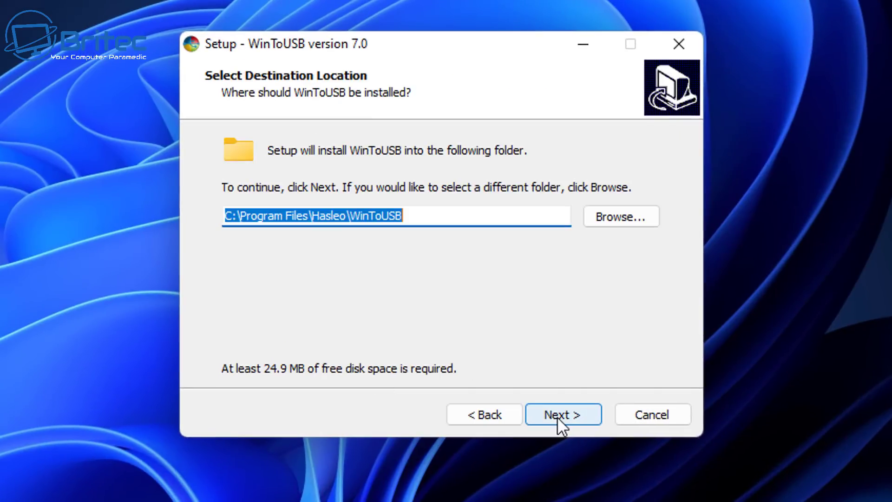
left_click(557, 416)
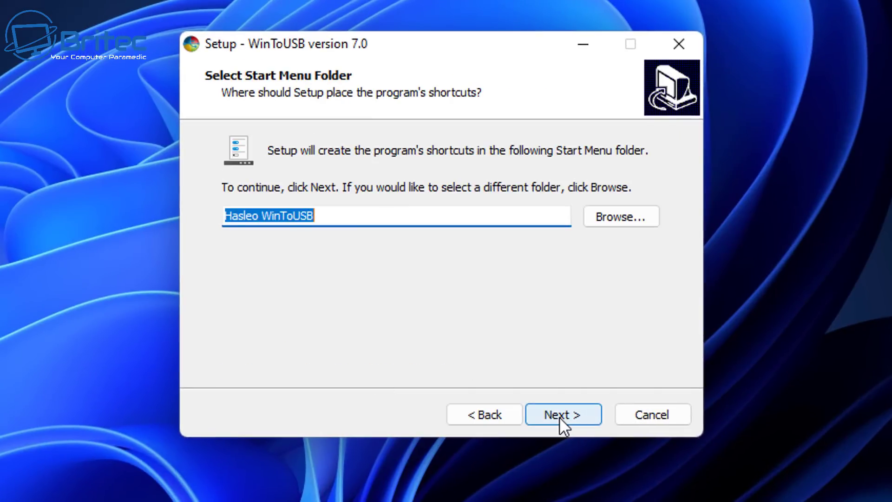
left_click(559, 417)
left_click(559, 417)
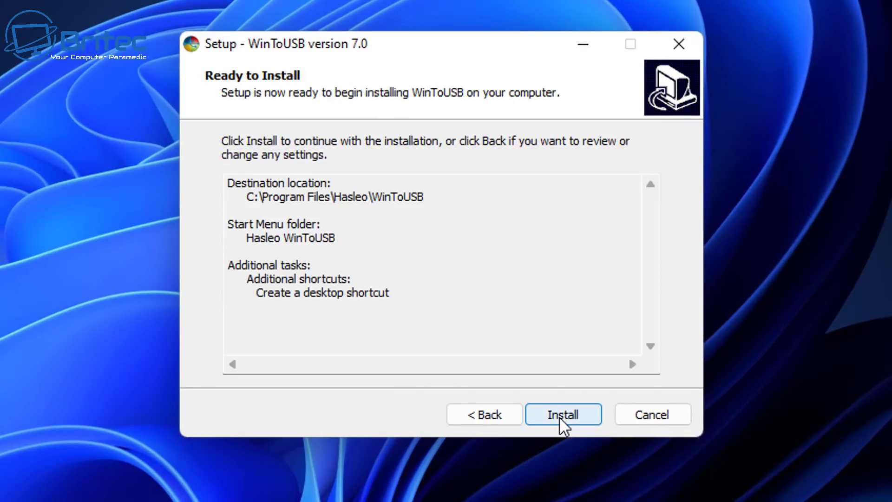
left_click(559, 416)
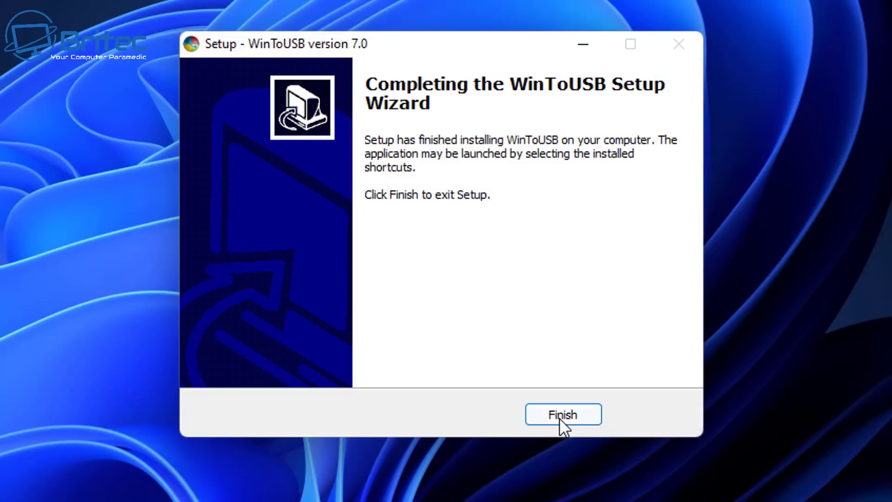
left_click(560, 416)
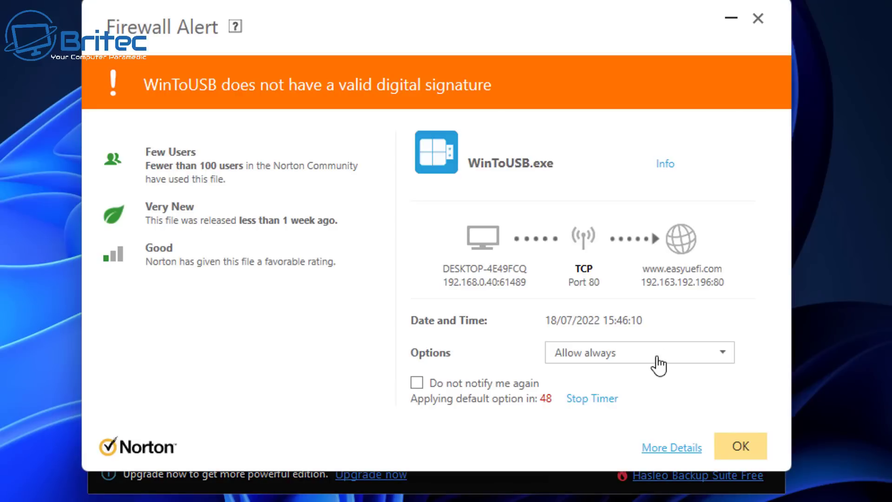
Step: Set Norton's firewall response for WinToUSB to Block Always and dismiss the alert
left_click(658, 364)
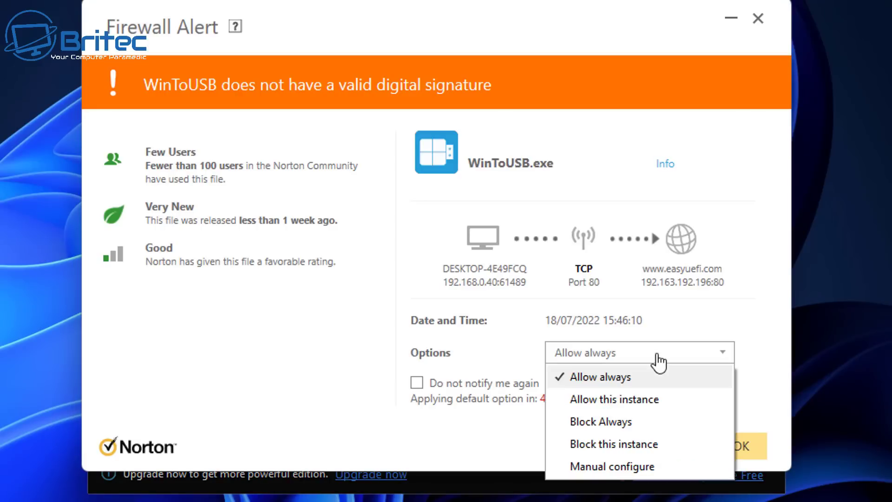
left_click(627, 426)
left_click(739, 447)
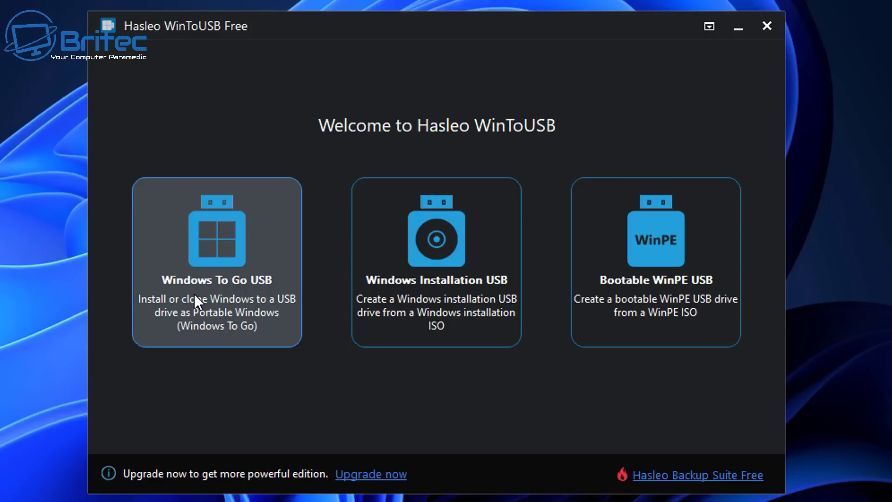
Step: Start a Windows To Go USB job using Win11_English_x64v1.iso, giving the Windows 11 Home (x64) edition
left_click(194, 300)
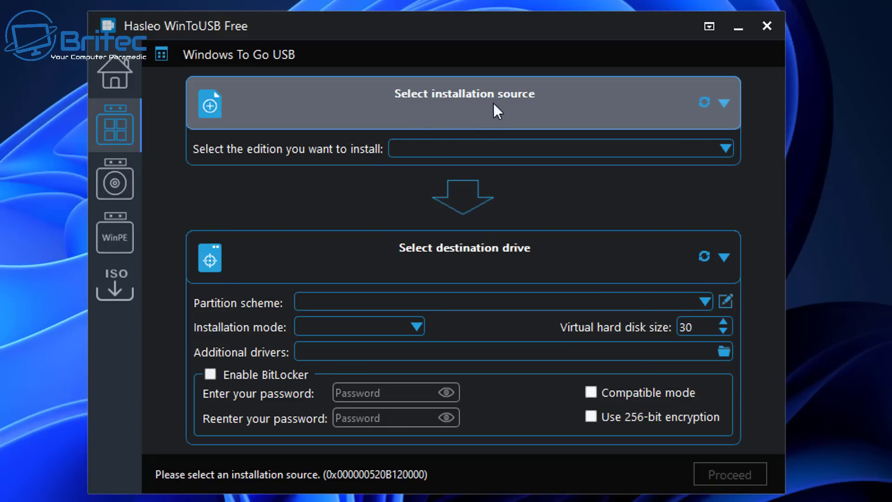
left_click(725, 104)
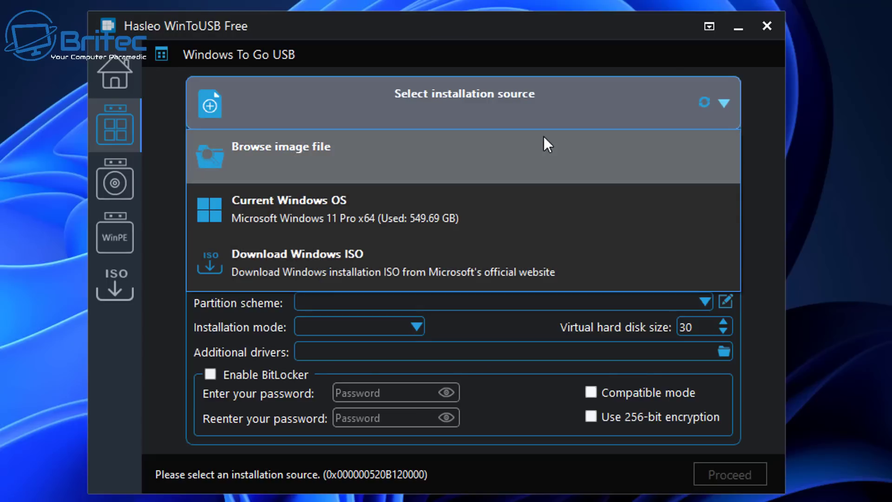
left_click(544, 136)
left_click_drag(589, 41, 537, 30)
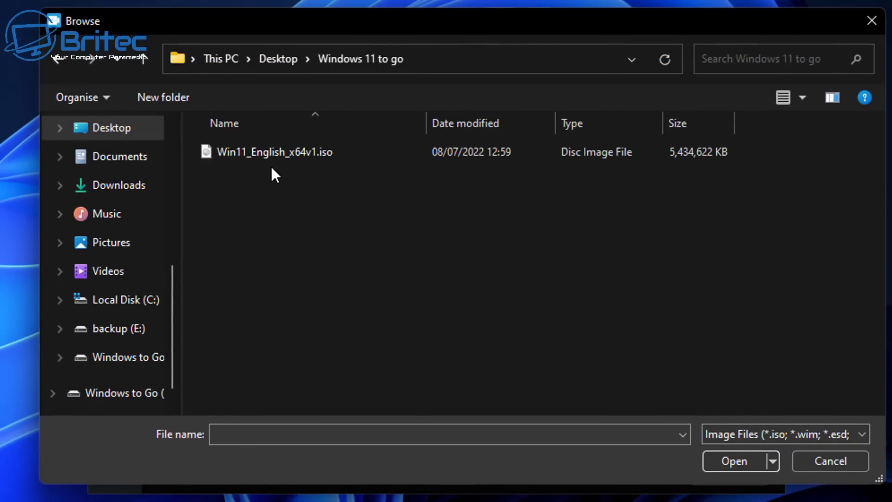
left_click(272, 151)
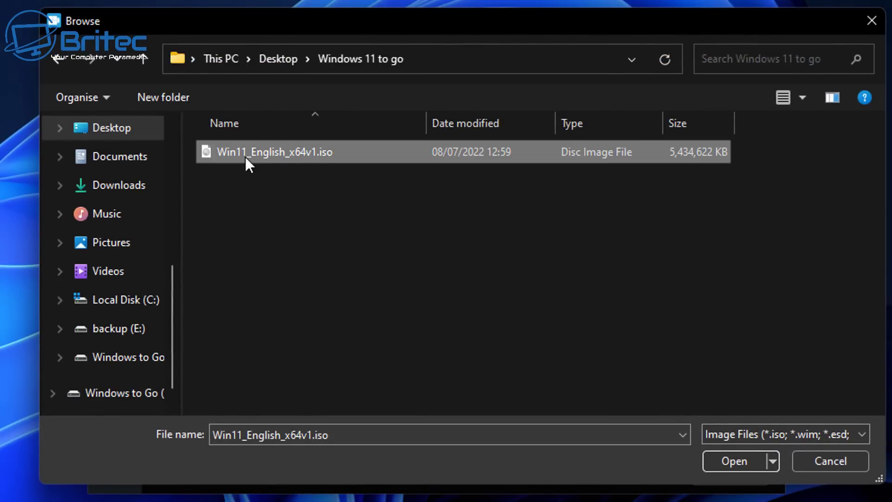
left_click(734, 461)
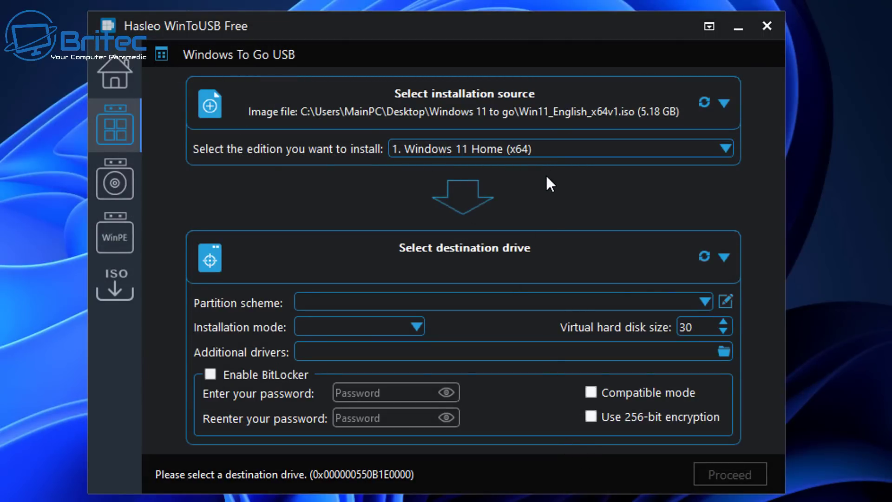
Step: Target Disk 2 KINGSTON SKC2500M810 (931.51 GB) with GPT for UEFI and Legacy mode, then proceed
left_click(725, 256)
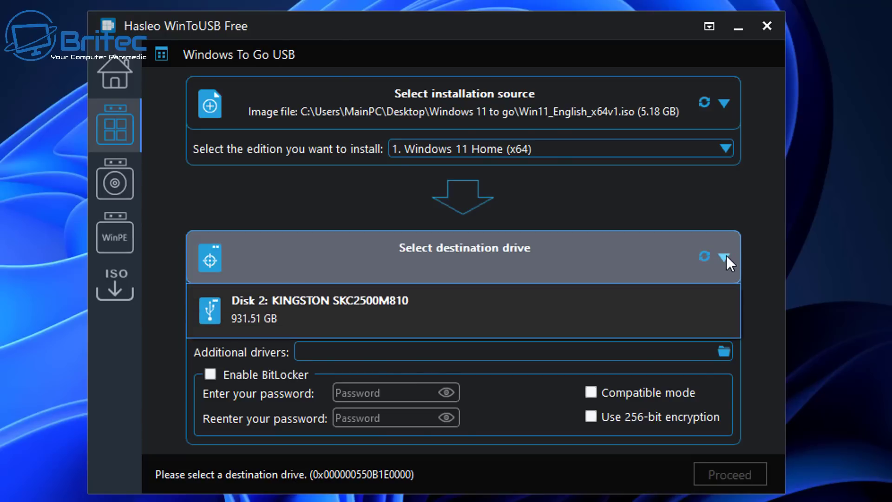
left_click(277, 316)
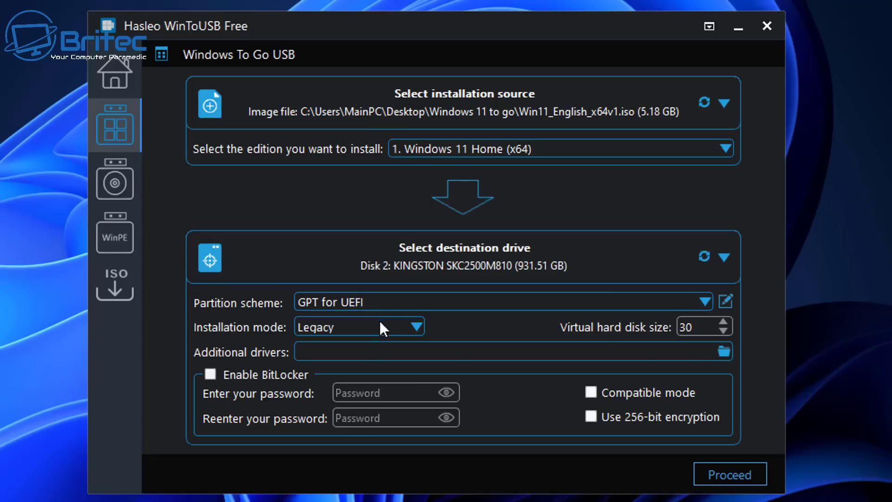
left_click(396, 331)
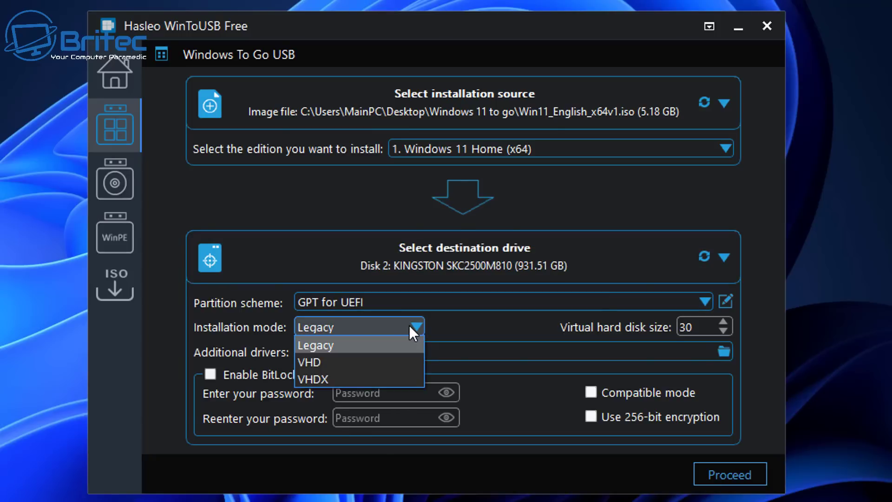
left_click(409, 325)
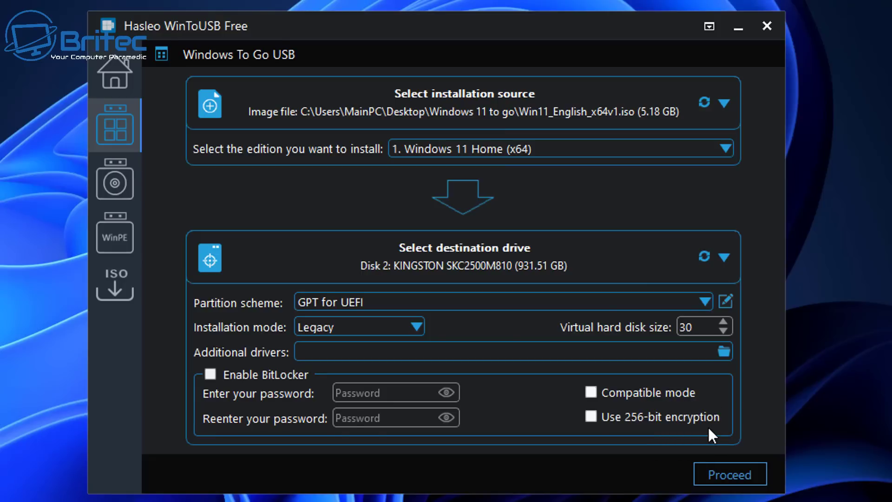
left_click(721, 473)
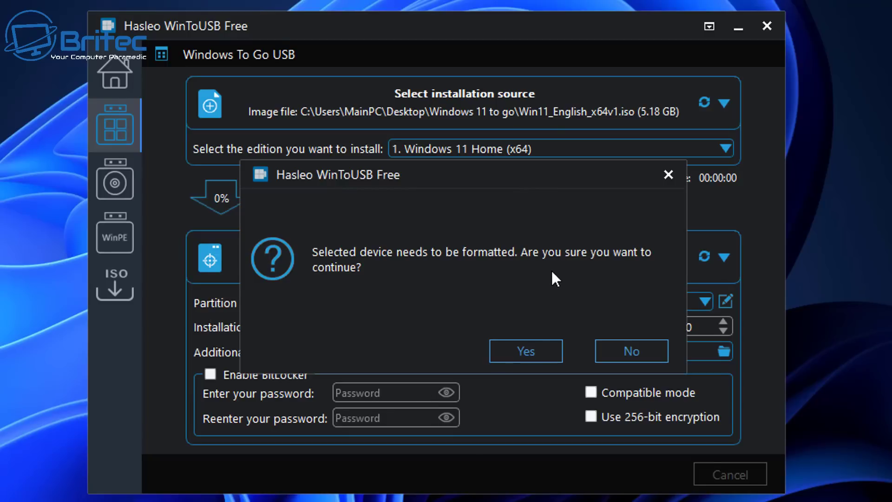
Step: Confirm formatting the Kingston drive so Windows 11 installs onto it as WinToUSB (F:)
left_click(534, 354)
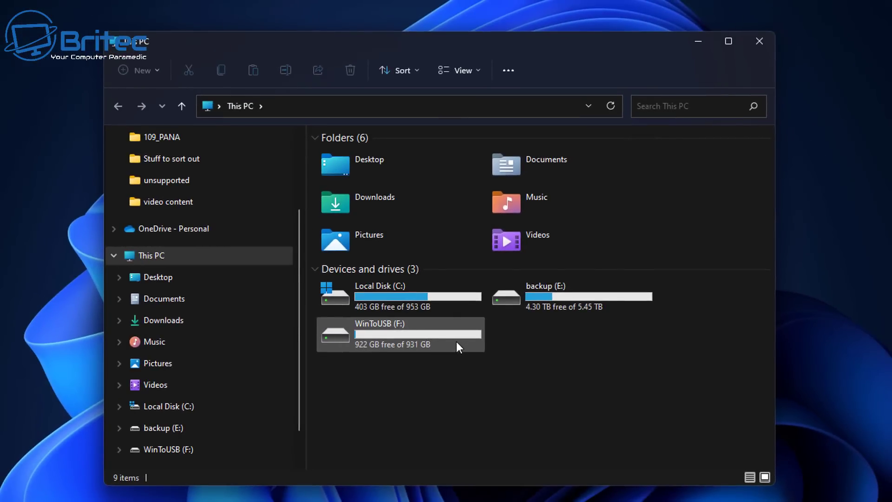
Step: Open WinToUSB (F:) to see its Windows, Users and Program Files folders, then close File Explorer
double_click(425, 341)
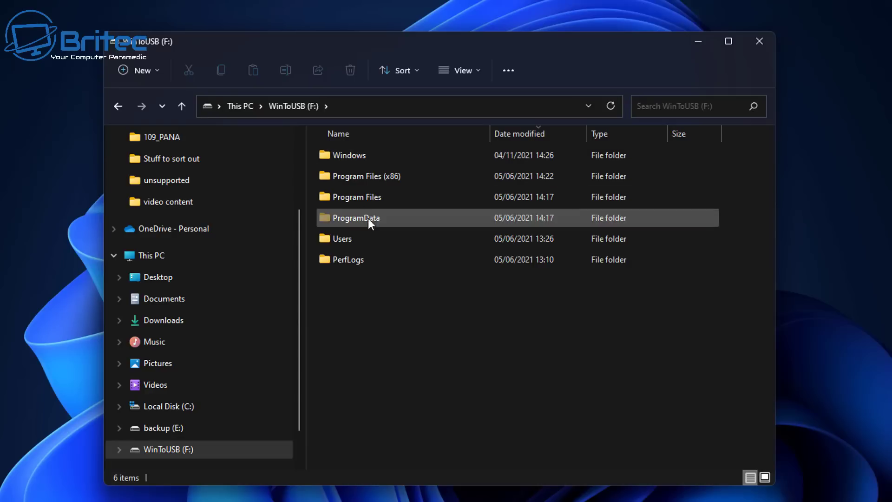
left_click(763, 42)
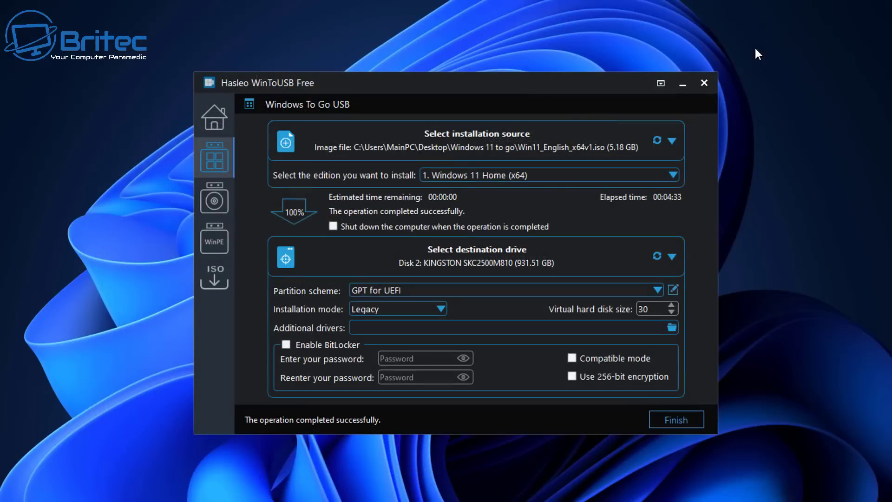
Step: Finish the WinToUSB job and boot from UEFI: KINGSTON SKC2500M810 in the Dell one-time boot menu
left_click(685, 423)
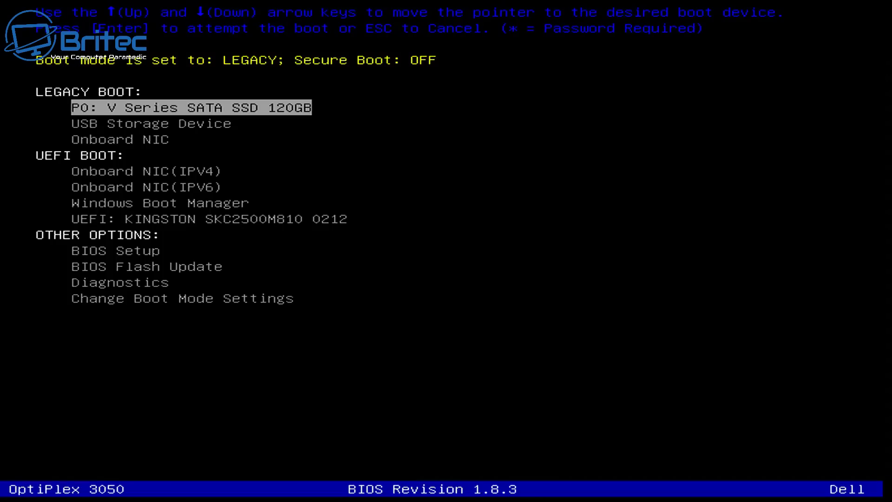
key("Down")
key("Down")
key("Down")
key("Down")
key("Down")
key("Down")
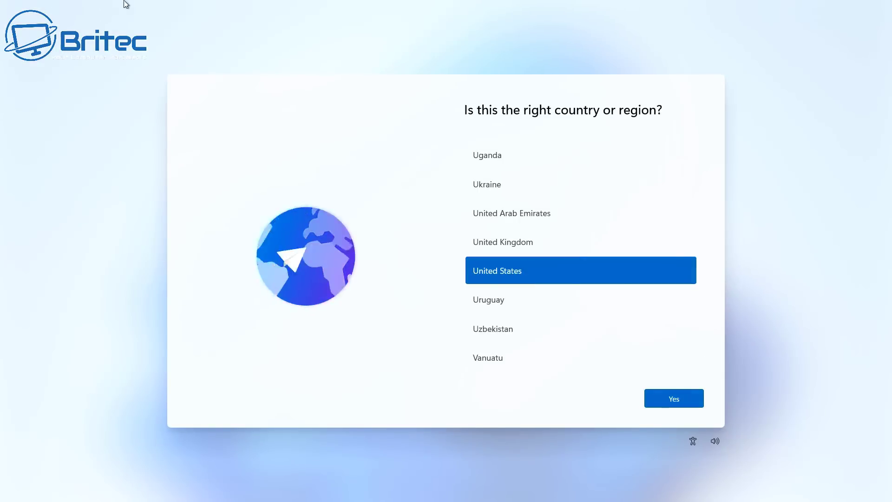
Step: Choose United Kingdom as region and keyboard layout, skipping a second layout
left_click(502, 240)
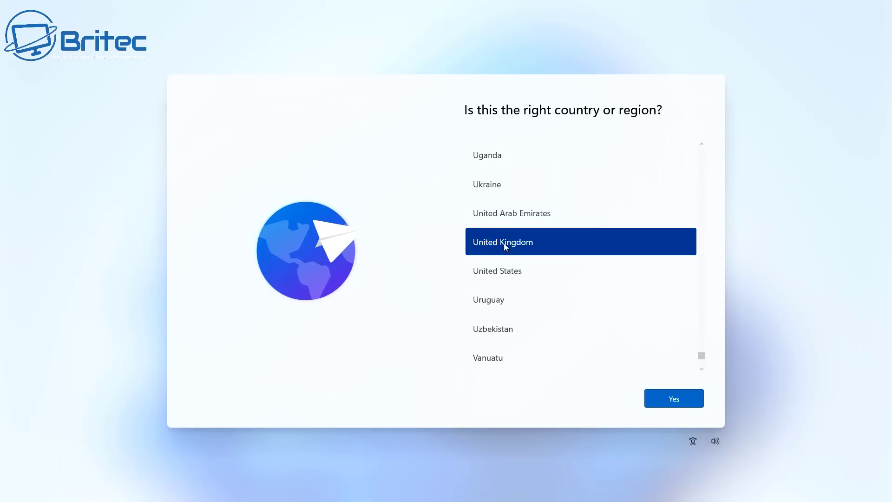
left_click(685, 395)
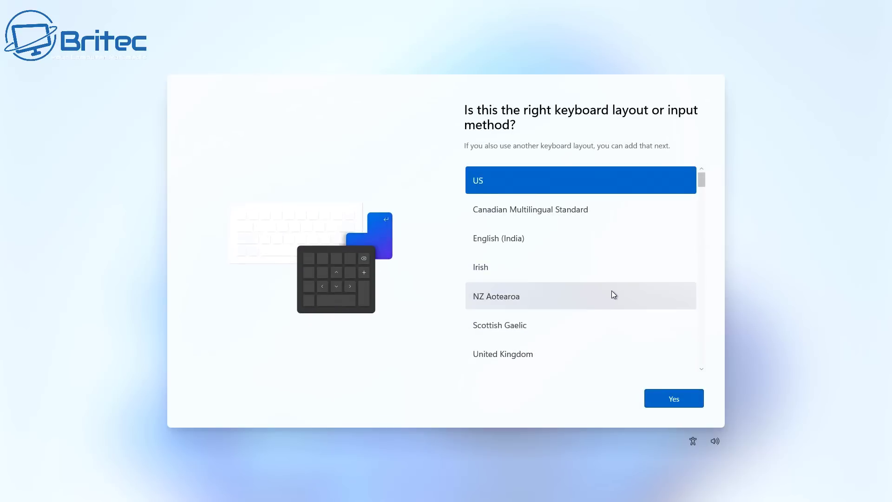
left_click(550, 364)
left_click(661, 399)
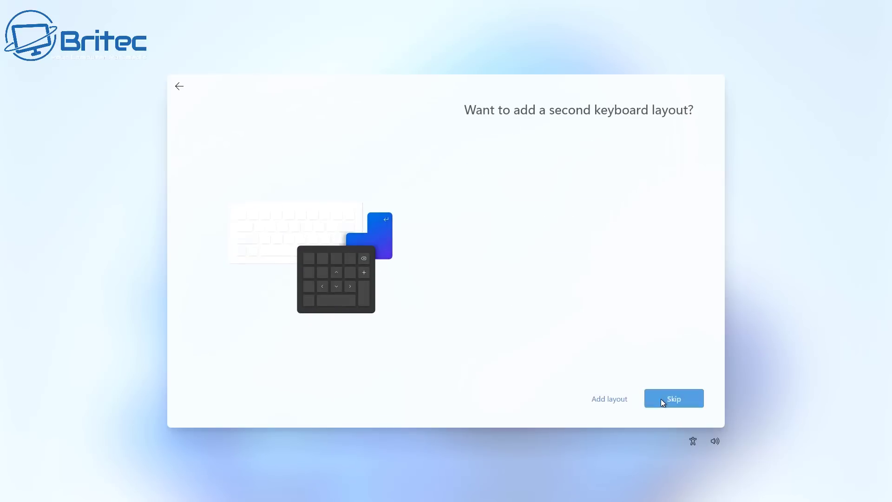
left_click(661, 399)
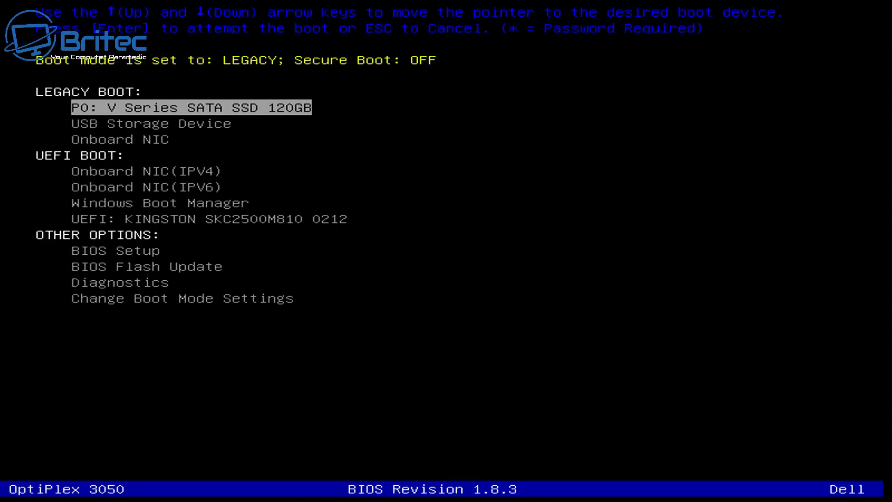
Step: Boot from UEFI: KINGSTON SKC2500M810 0212 in the Dell boot menu
key("Down")
key("Down")
key("Down")
key("Down")
key("Down")
key("Down")
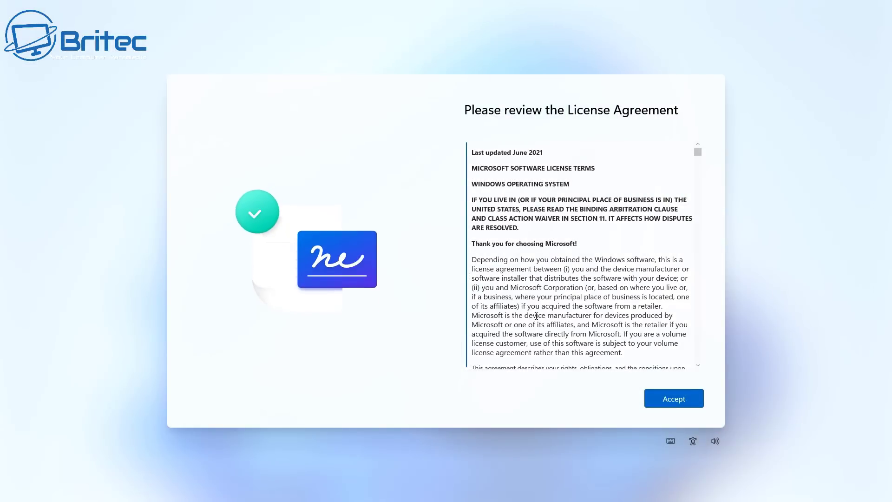
Step: Accept the Windows 11 license terms and name the device 'Portable'
left_click(646, 396)
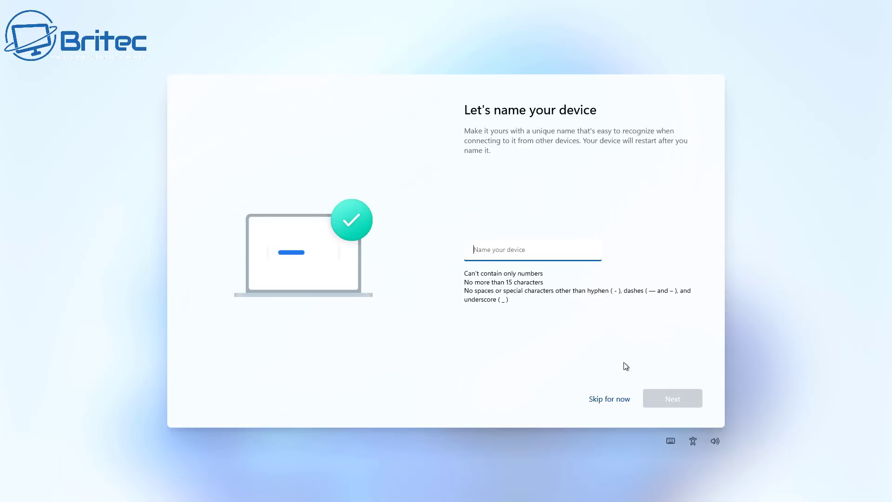
type("Portable")
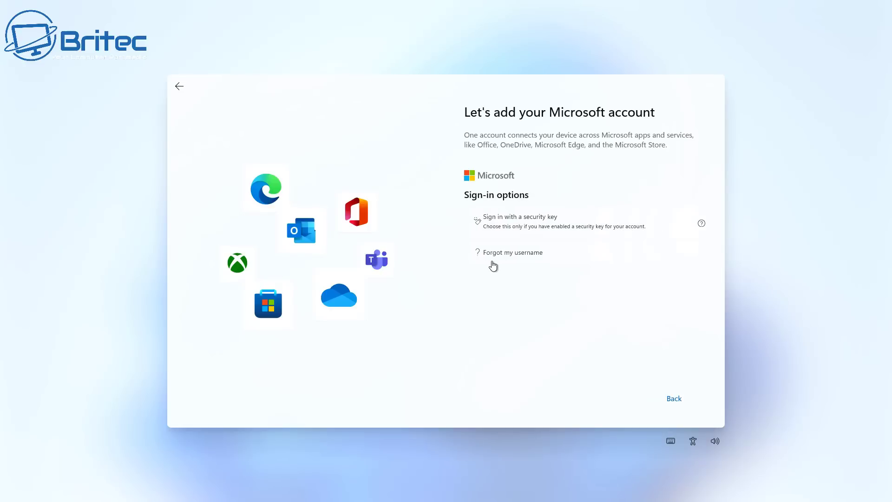
Step: Leave the alternative sign-in options and return to the Microsoft account sign-in form
left_click(674, 398)
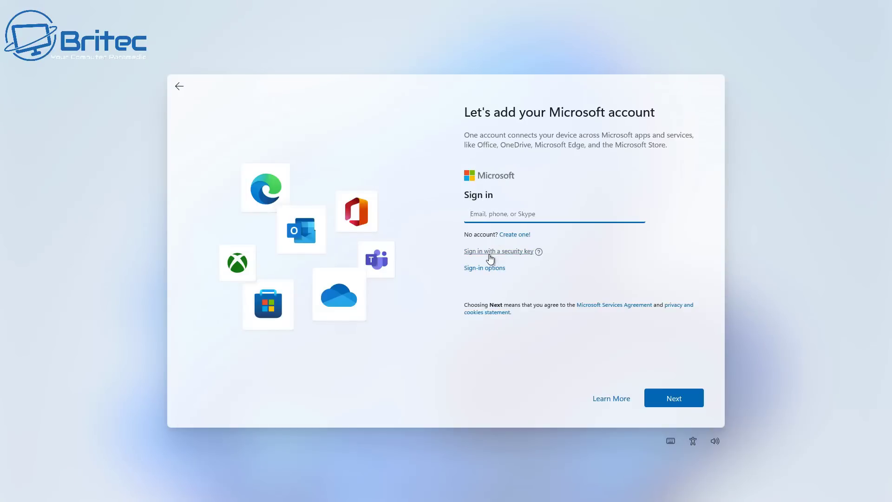
Step: Run ipconfig /release in a Shift+F10 Command Prompt to drop the network, then close it
key("shift+F10")
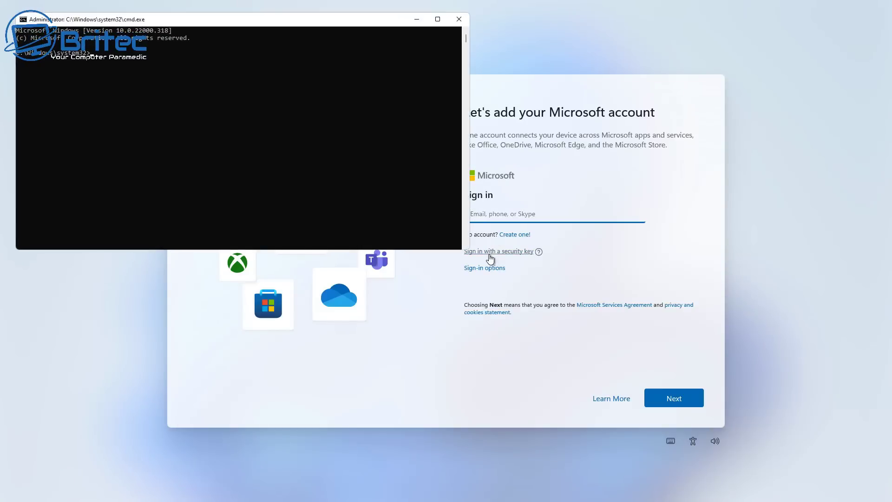
left_click_drag(289, 24, 506, 159)
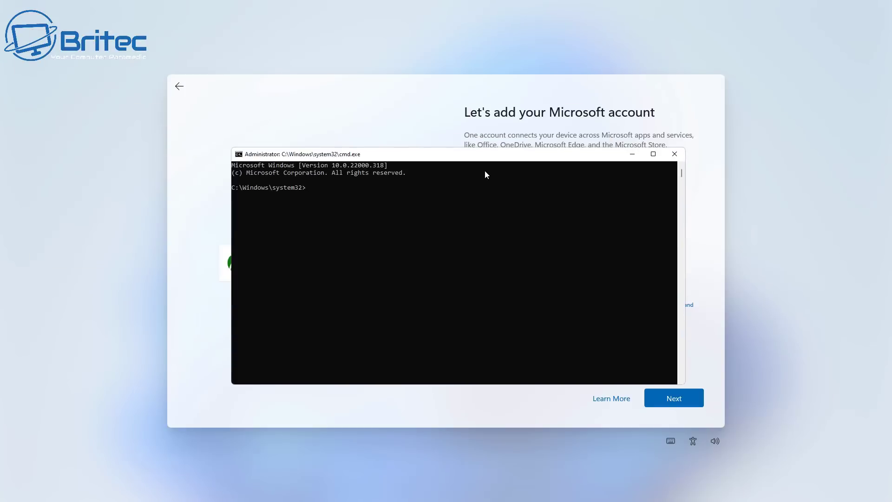
type("ipconfig /release")
key("Return")
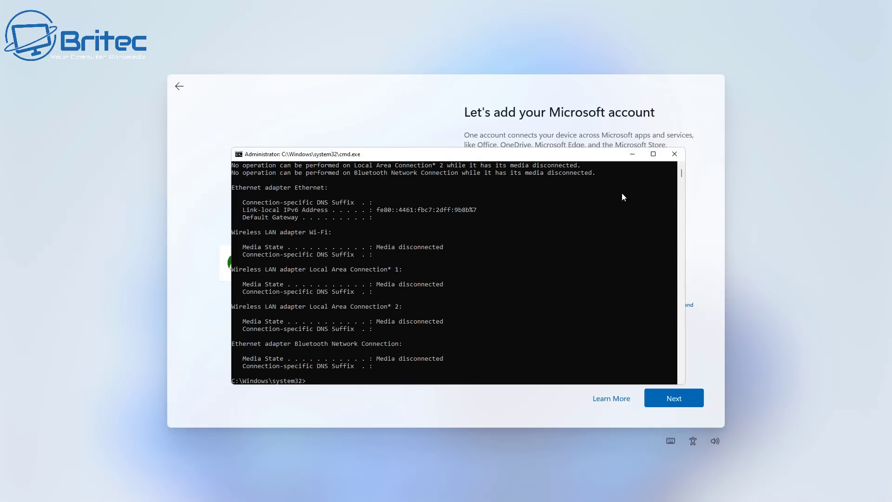
scroll(600, 217, "up", 3)
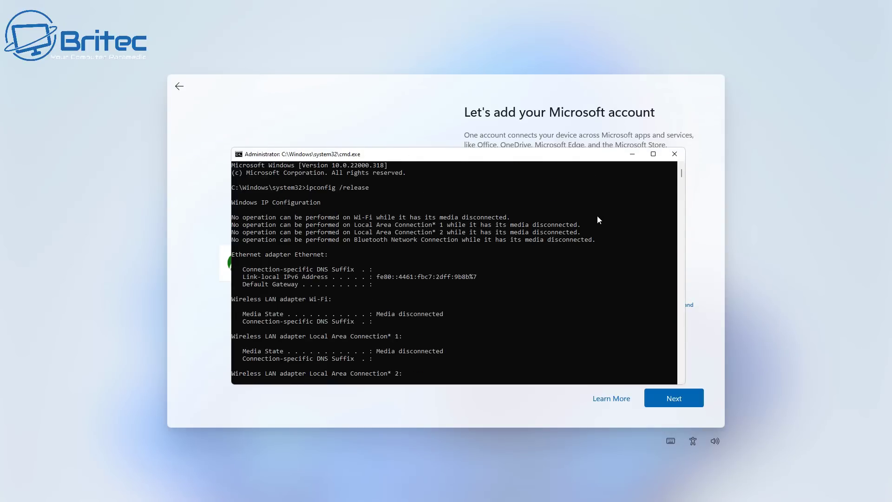
left_click(674, 156)
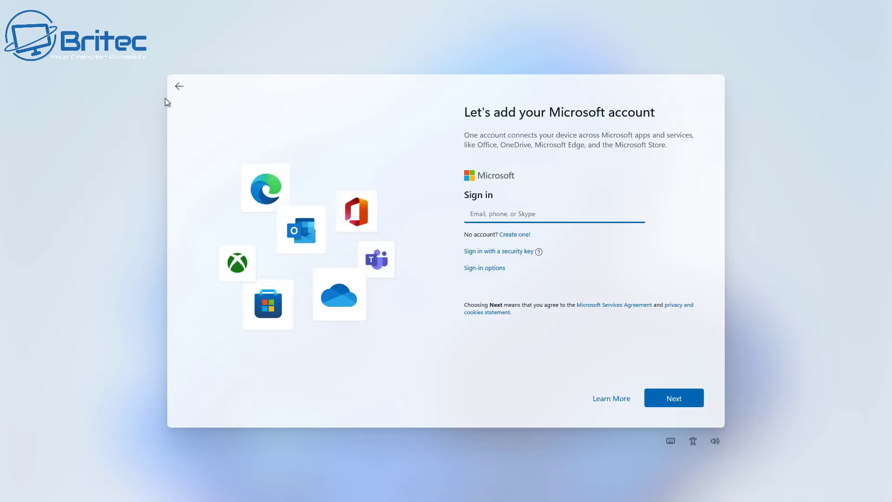
Step: Create an offline local account with the chosen user name and a blank password
left_click(177, 88)
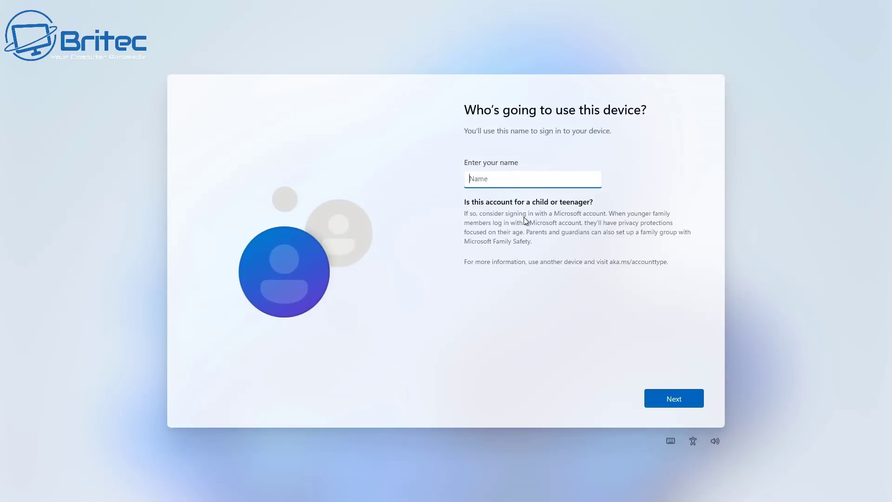
type("Britec")
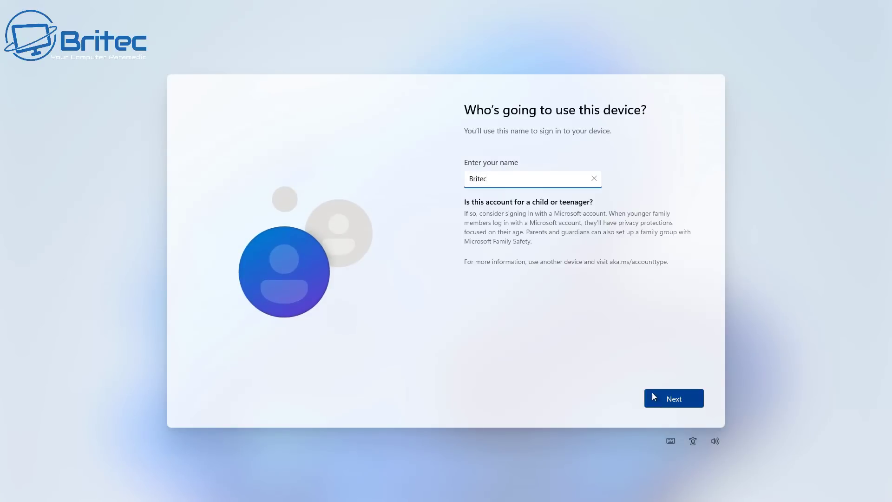
left_click(671, 398)
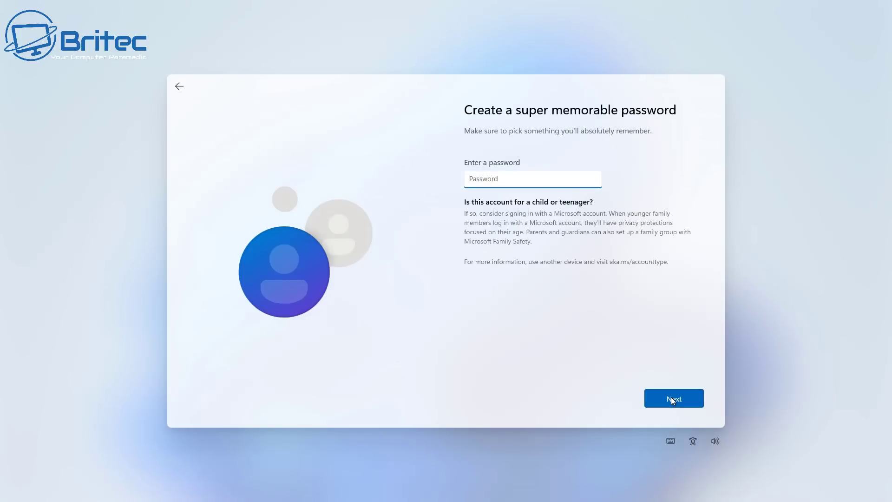
left_click(672, 398)
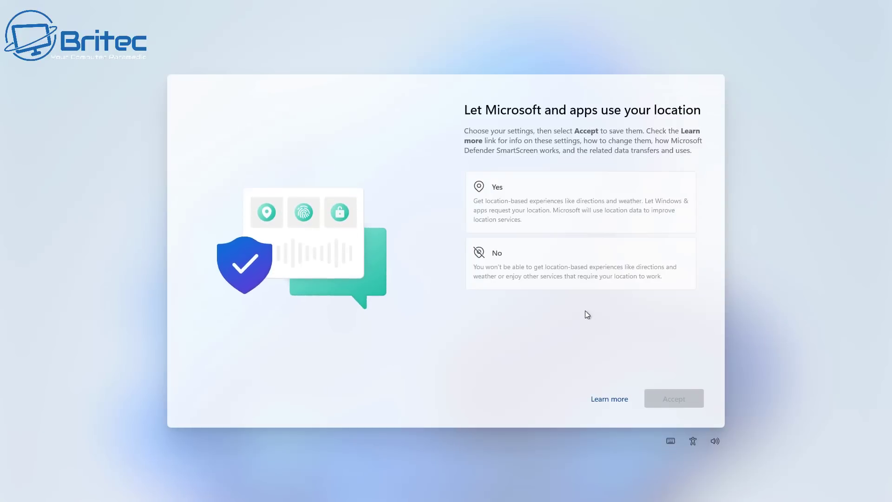
Step: Decline location, Find my device, inking, tailored experiences and advertising ID; send required diagnostics only
left_click(577, 281)
left_click(670, 397)
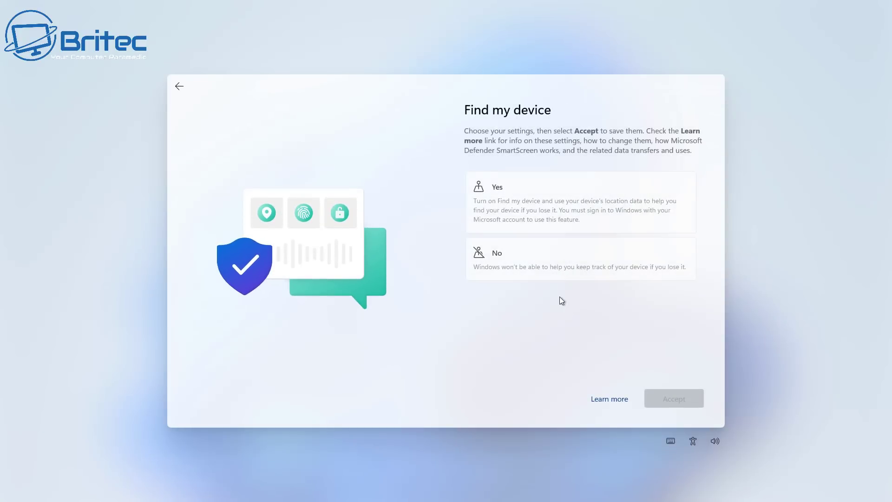
left_click(565, 274)
left_click(674, 398)
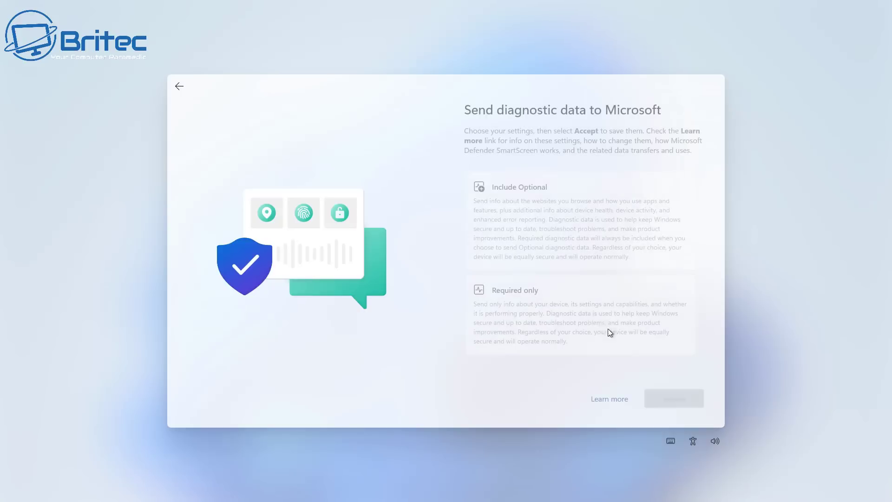
left_click(582, 311)
left_click(675, 399)
left_click(565, 266)
left_click(676, 396)
left_click(579, 283)
left_click(677, 396)
left_click(568, 255)
left_click(685, 401)
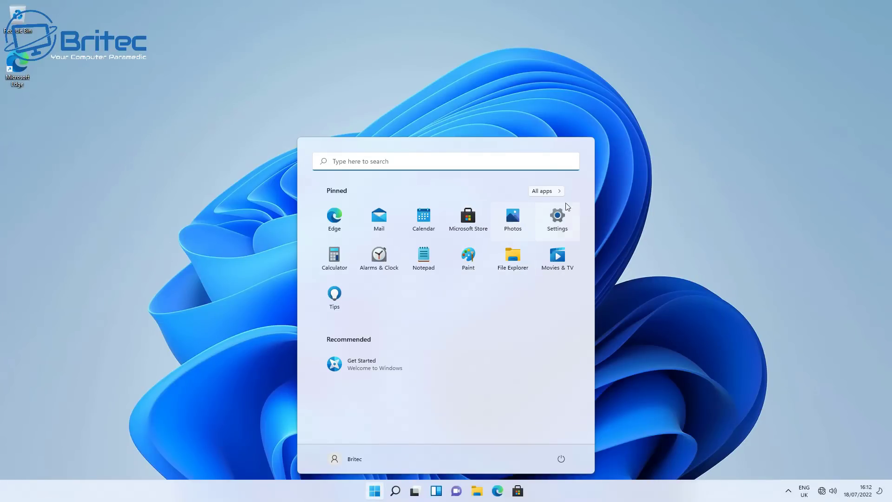
Step: Dismiss the Start menu to reveal the portable Windows 11 desktop
left_click(643, 288)
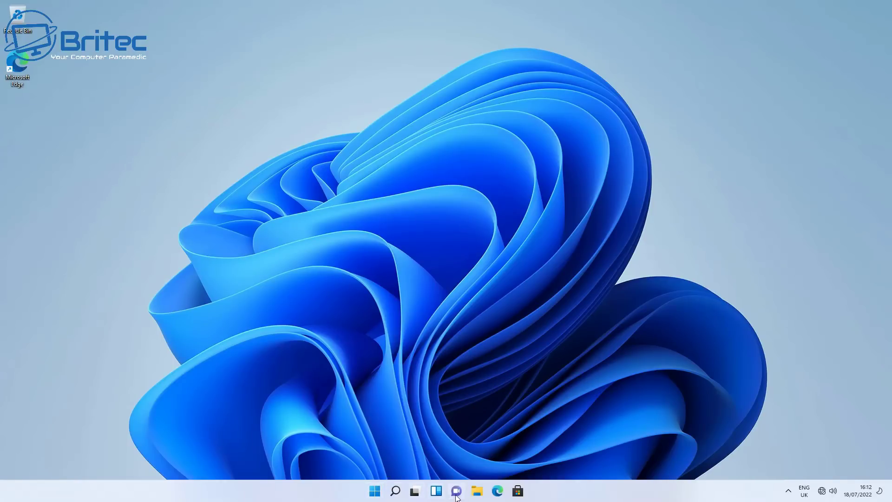
right_click(374, 490)
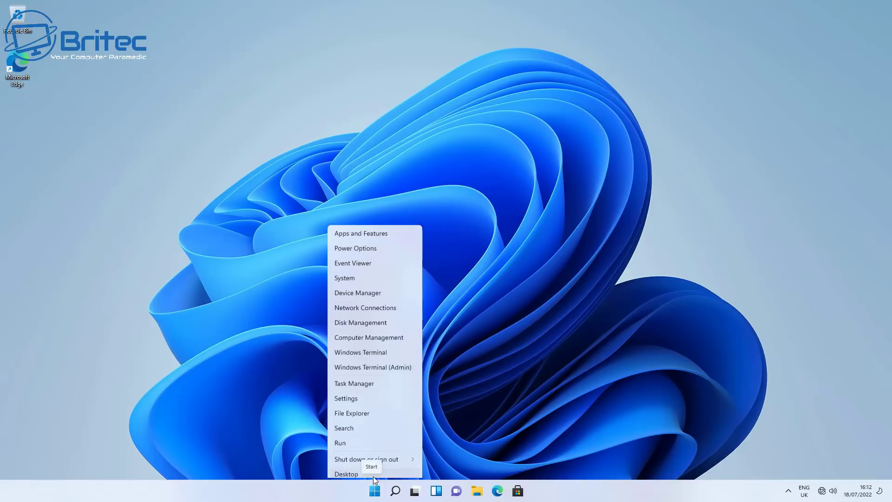
left_click(375, 316)
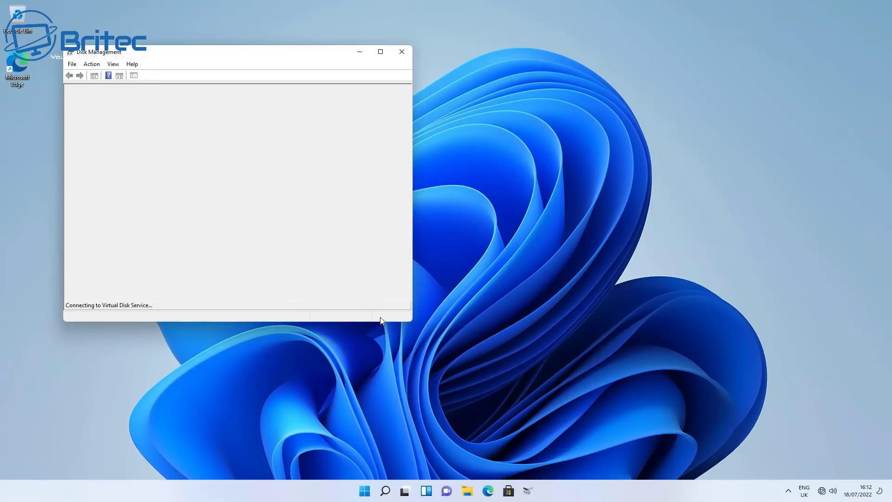
left_click_drag(252, 60, 437, 89)
mouse_move(289, 255)
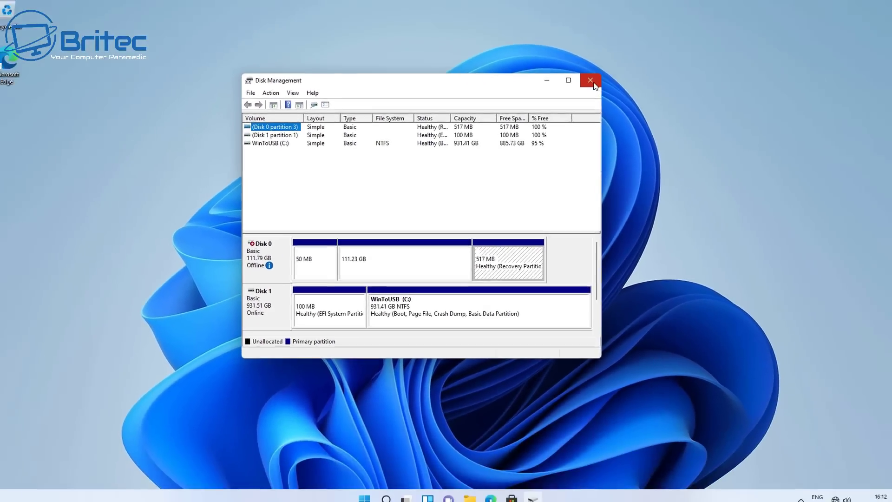
left_click(591, 81)
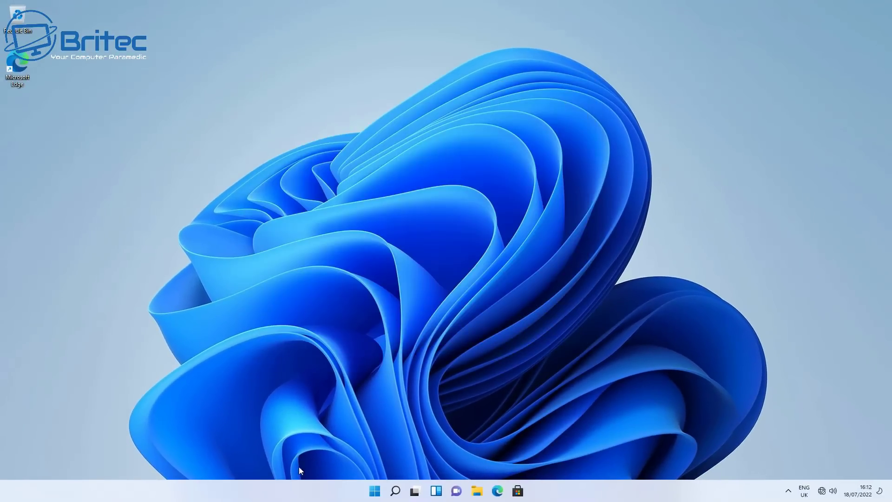
Step: Check the processor and 8.00 GB installed RAM on System > About, then close Settings
right_click(375, 494)
left_click(362, 270)
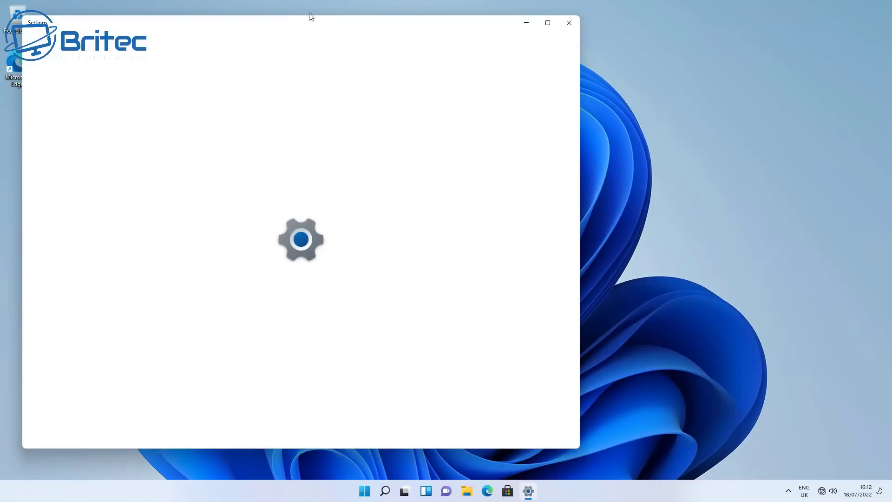
left_click_drag(303, 22, 438, 38)
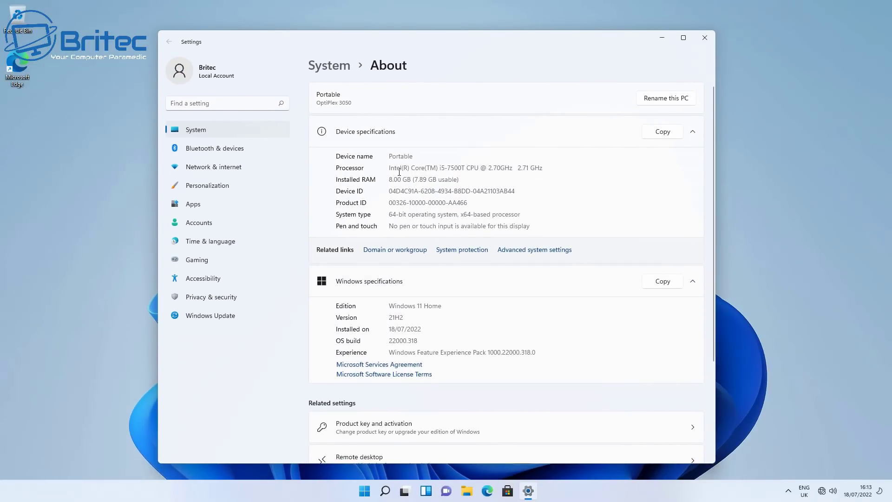
left_click_drag(390, 168, 548, 170)
left_click_drag(389, 180, 483, 181)
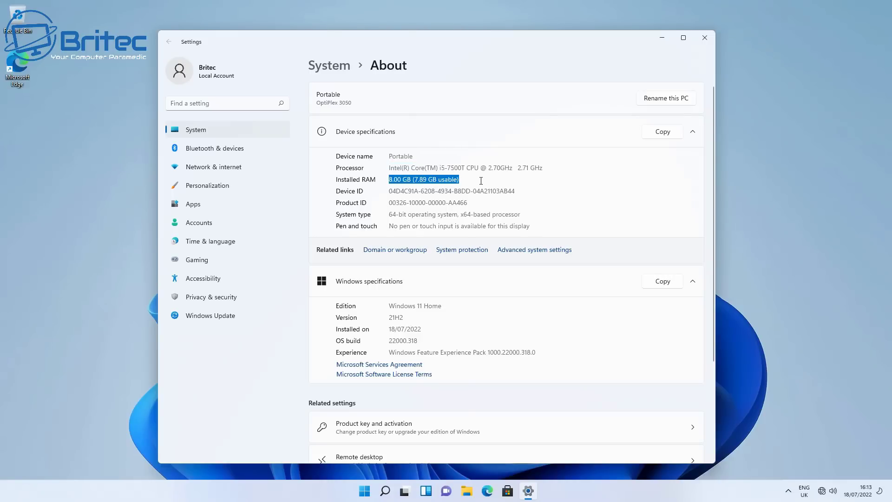
left_click(459, 201)
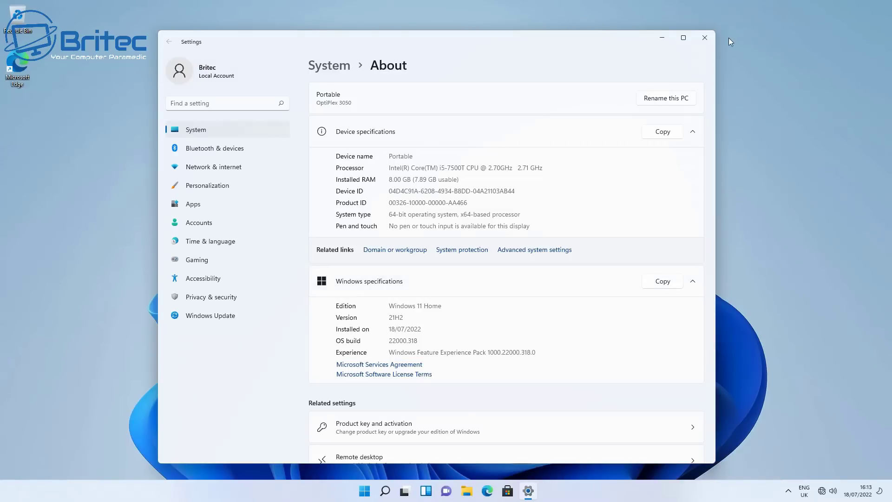
left_click(712, 37)
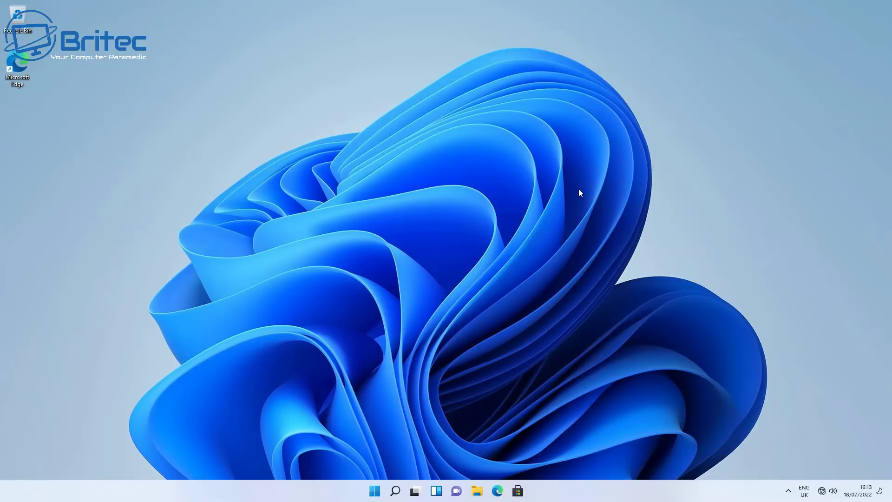
Step: Show This PC in File Explorer, revealing WinToUSB (C:) with 885 GB free of 931 GB
left_click(478, 490)
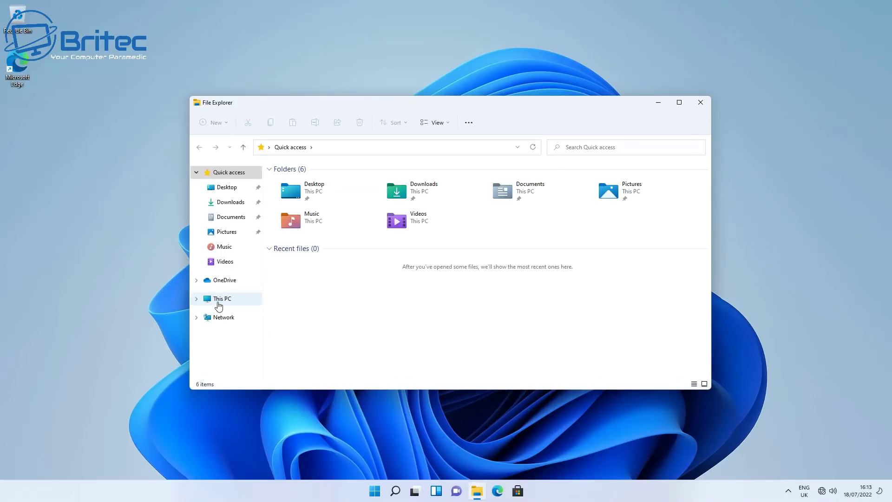
left_click(219, 304)
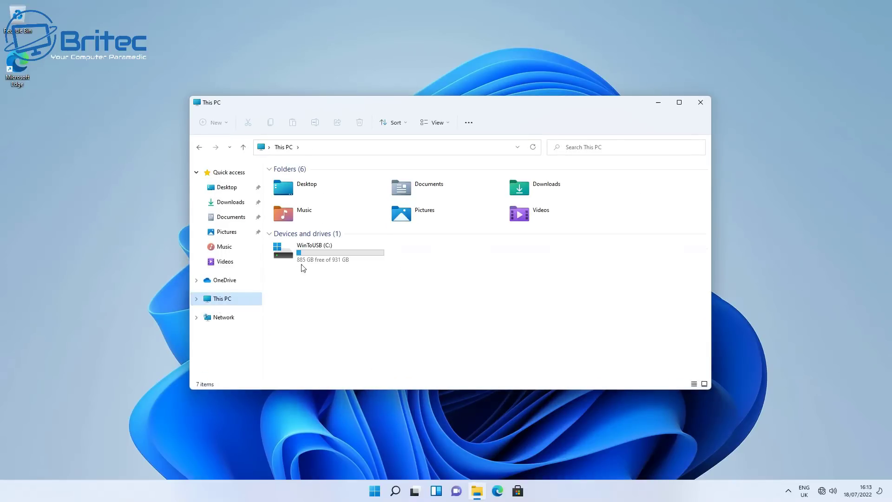
mouse_move(311, 257)
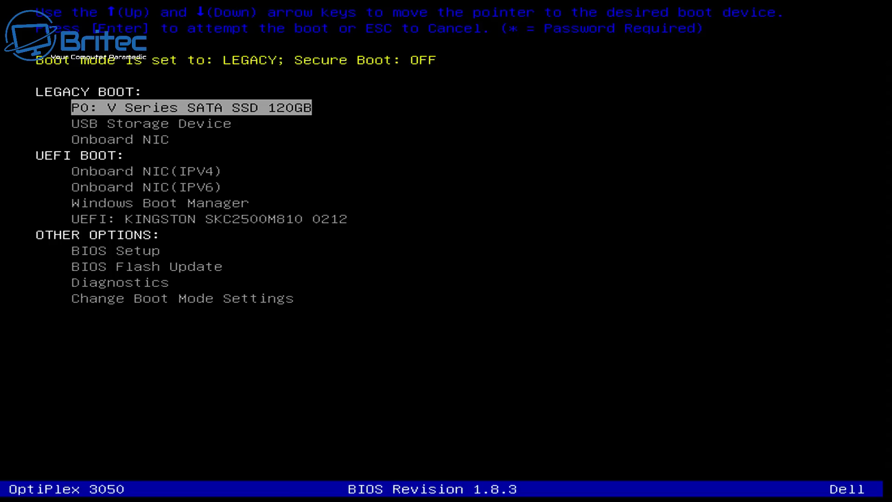
Step: Choose UEFI: KINGSTON SKC2500M810 0212 in the Dell boot menu to boot portable Windows 11
key("Down")
key("Down")
key("Down")
key("Down")
key("Down")
key("Down")
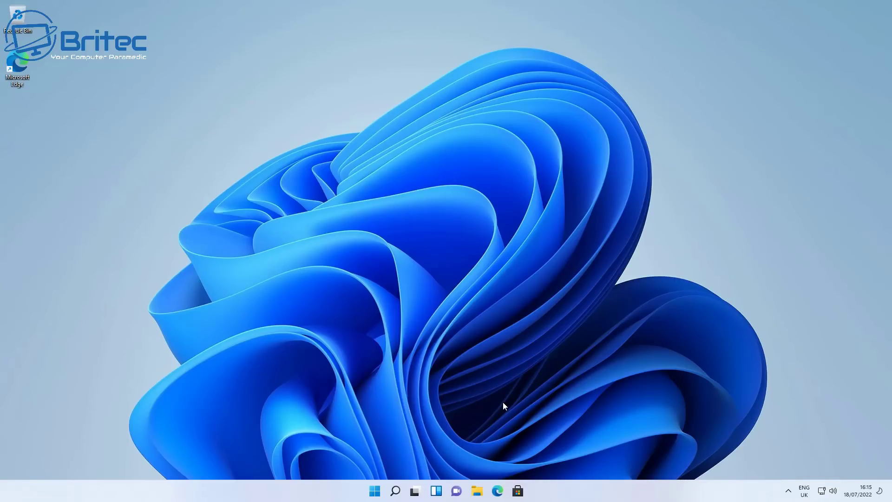
Step: Load briteccomputers.co.uk in Edge by pasting the address into the address bar
left_click(497, 491)
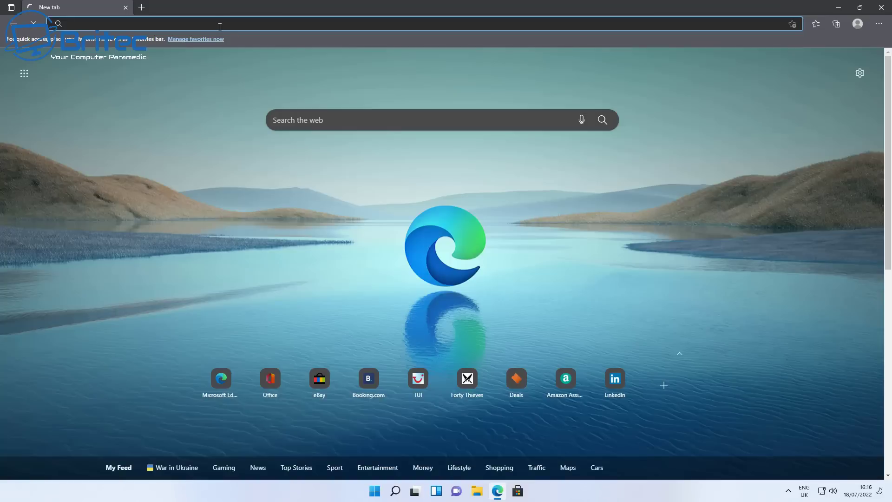
right_click(220, 25)
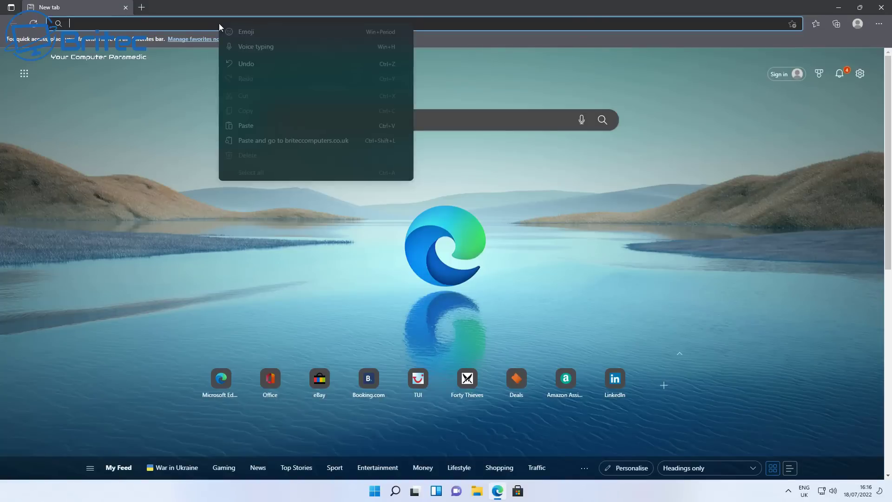
left_click(247, 124)
key("Return")
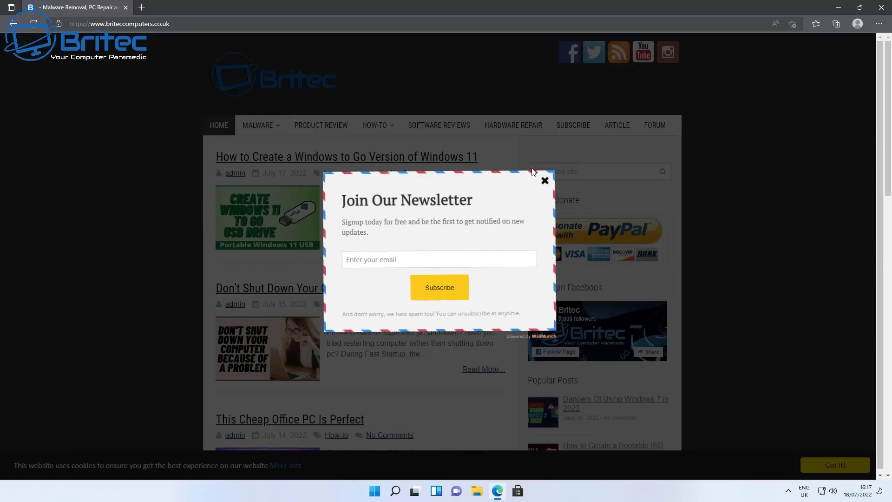
Step: Dismiss the newsletter popup, scroll through the latest posts, and close Edge
left_click(547, 181)
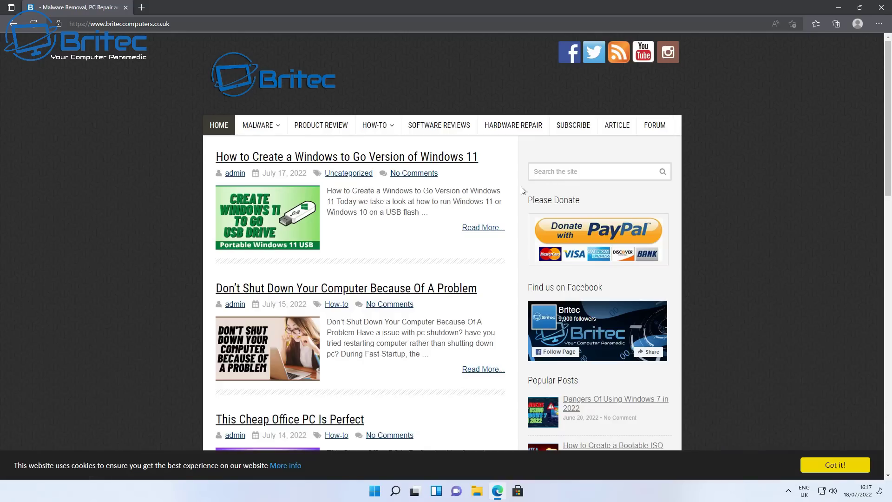
scroll(416, 210, "down", 4)
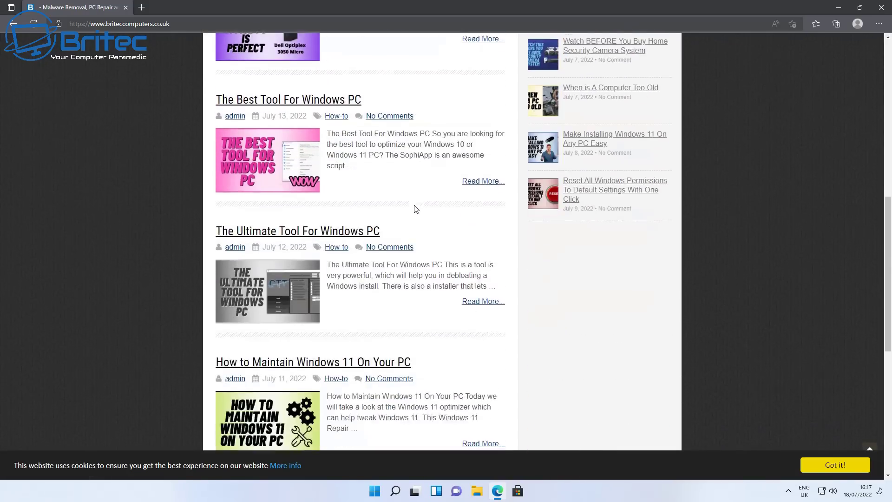
scroll(415, 209, "down", 5)
scroll(414, 207, "up", 12)
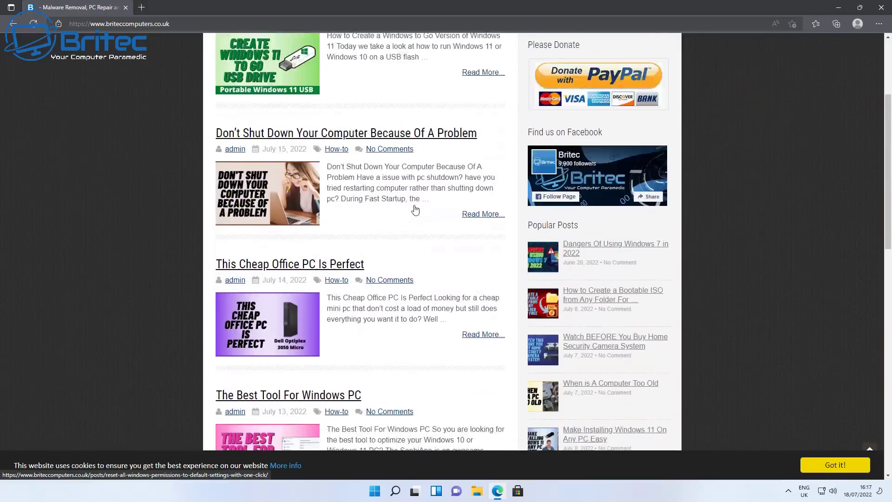
scroll(415, 209, "up", 2)
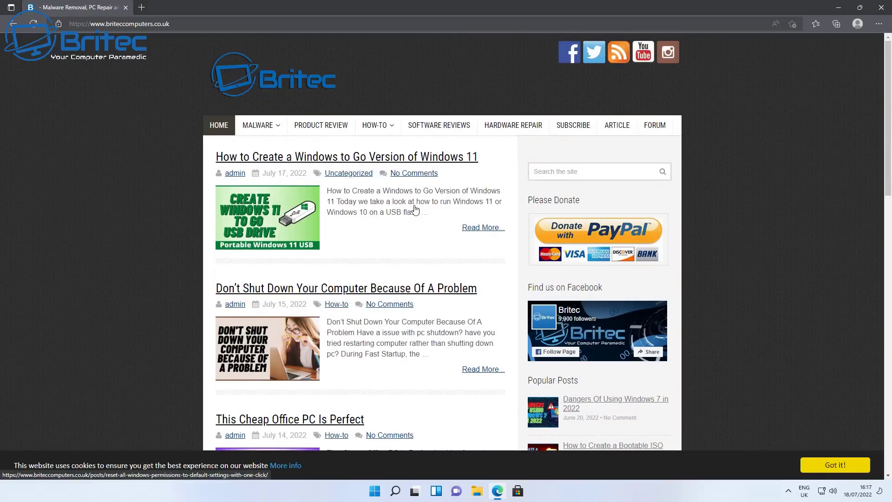
left_click(881, 8)
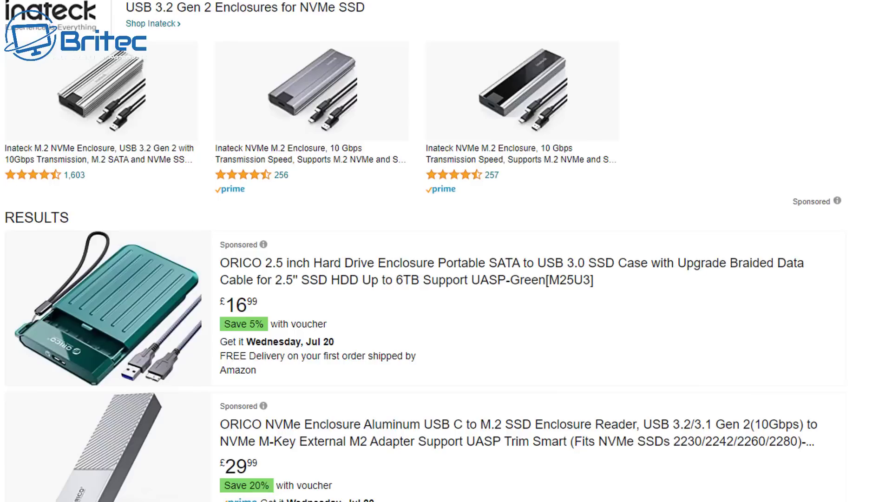
scroll(446, 251, "down", 8)
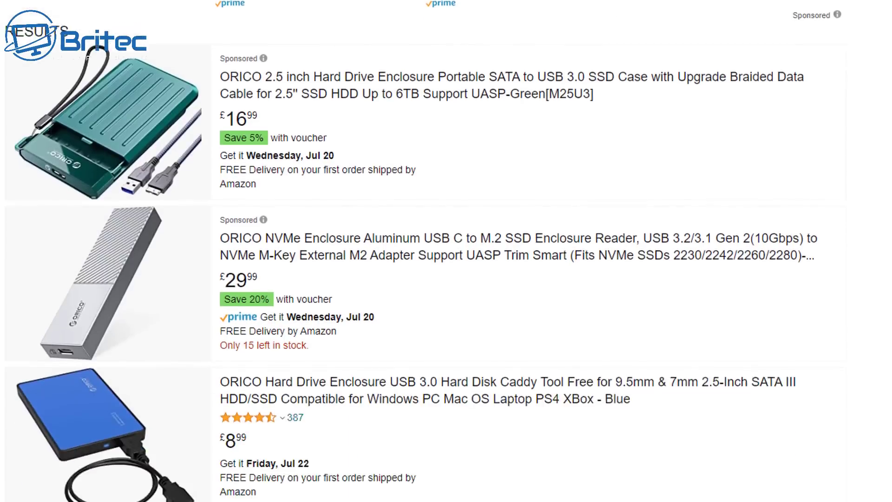
scroll(447, 251, "down", 6)
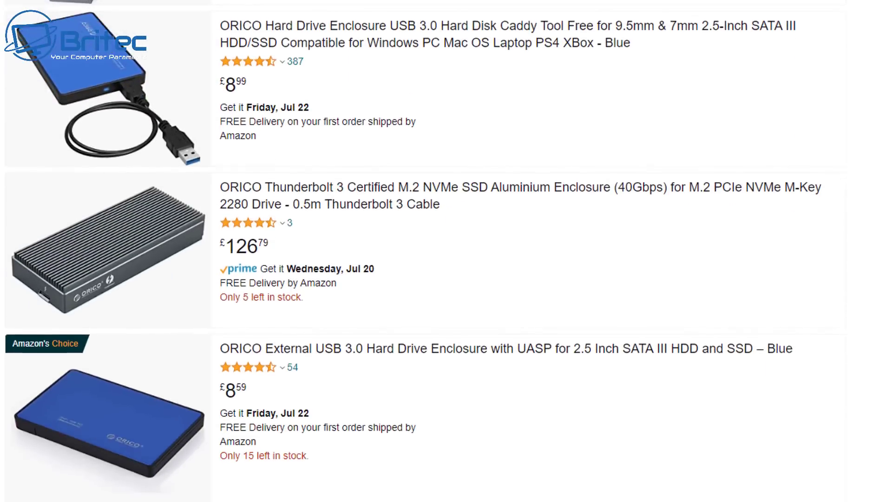
scroll(446, 251, "down", 5)
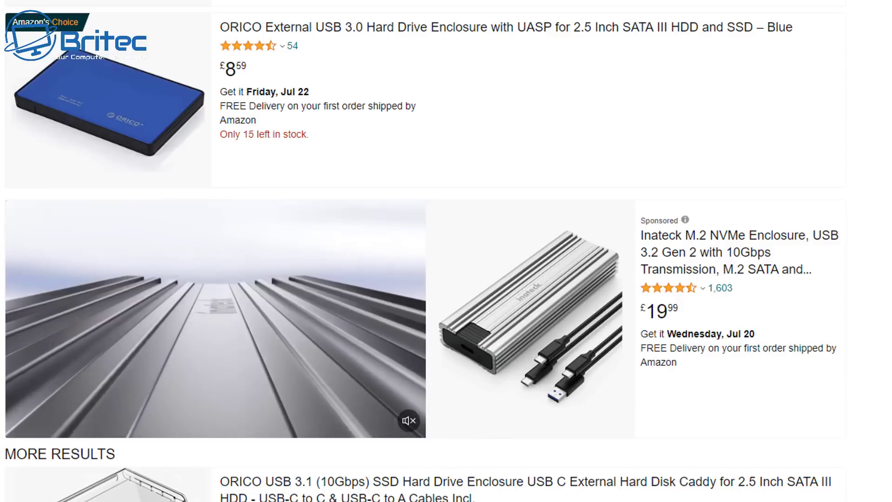
scroll(446, 251, "down", 3)
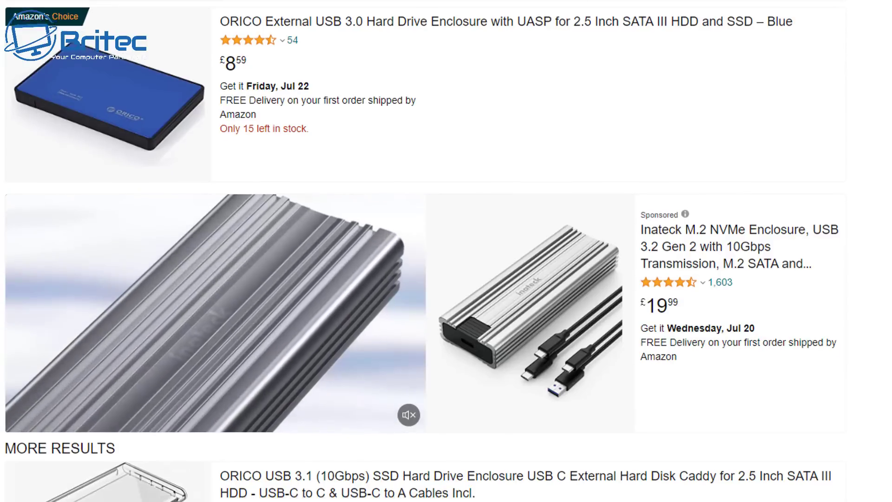
scroll(446, 251, "down", 9)
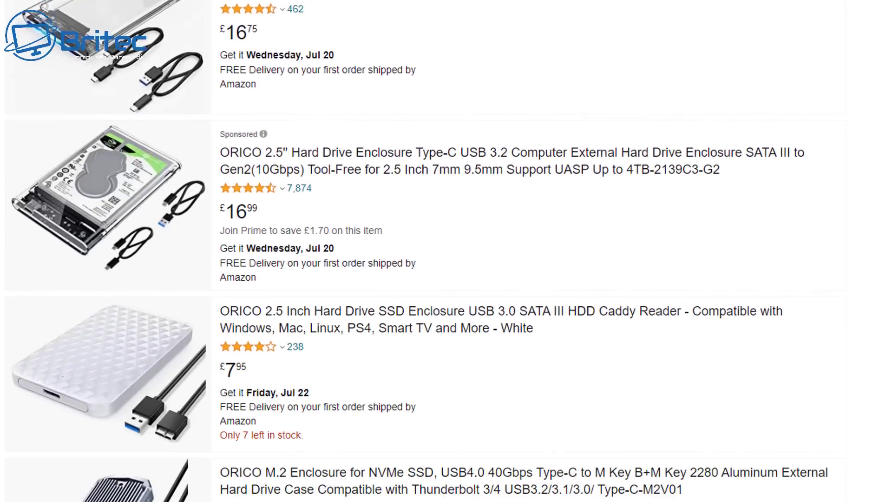
scroll(446, 251, "down", 2)
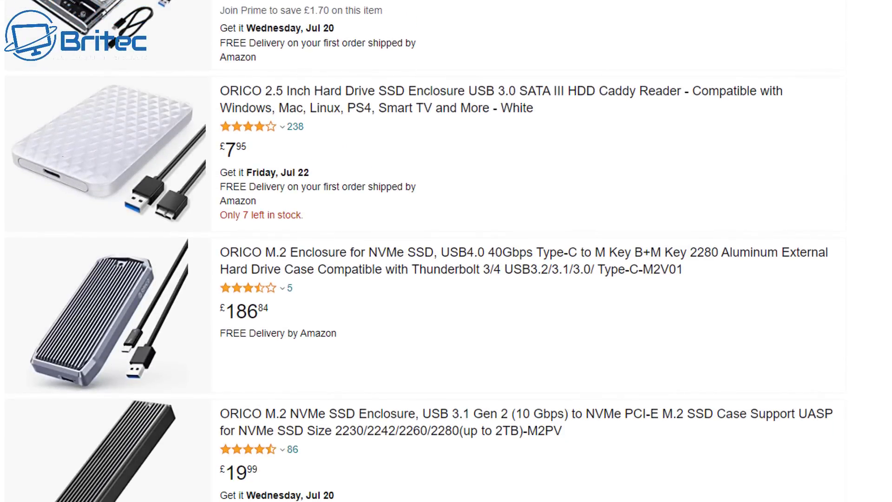
scroll(446, 251, "down", 3)
scroll(119, 81, "down", 2)
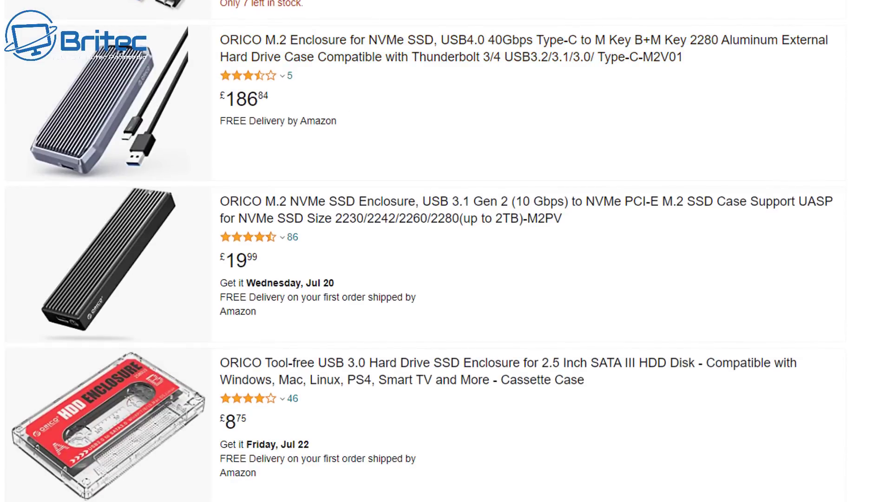
scroll(422, 251, "down", 9)
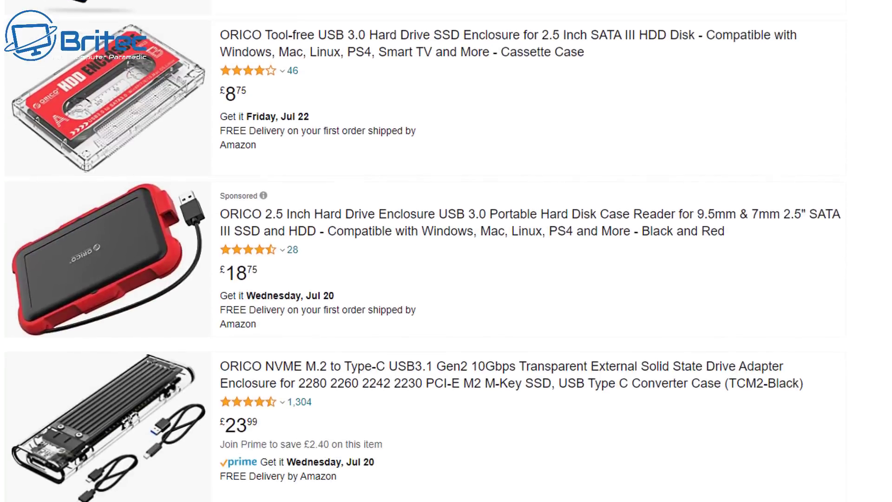
scroll(423, 251, "down", 8)
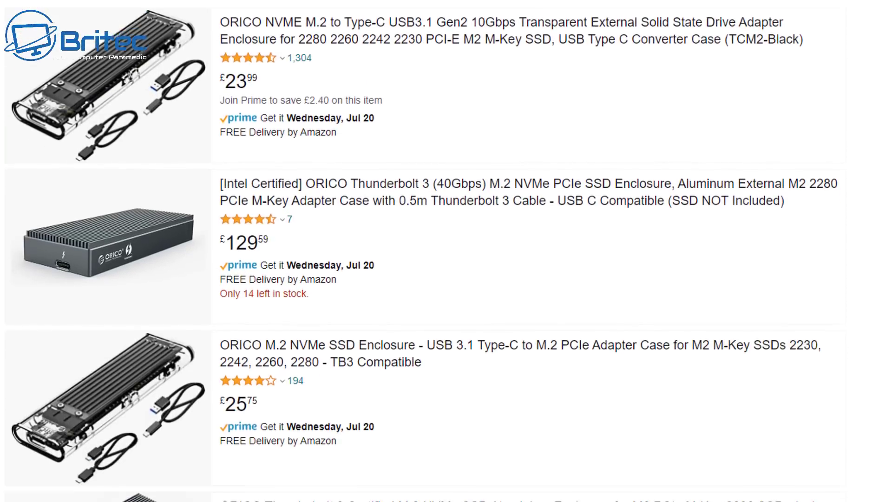
scroll(422, 251, "down", 3)
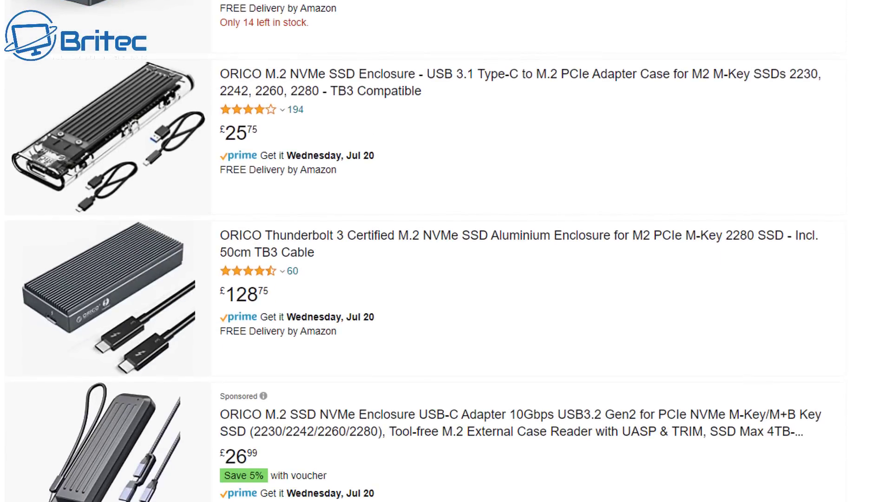